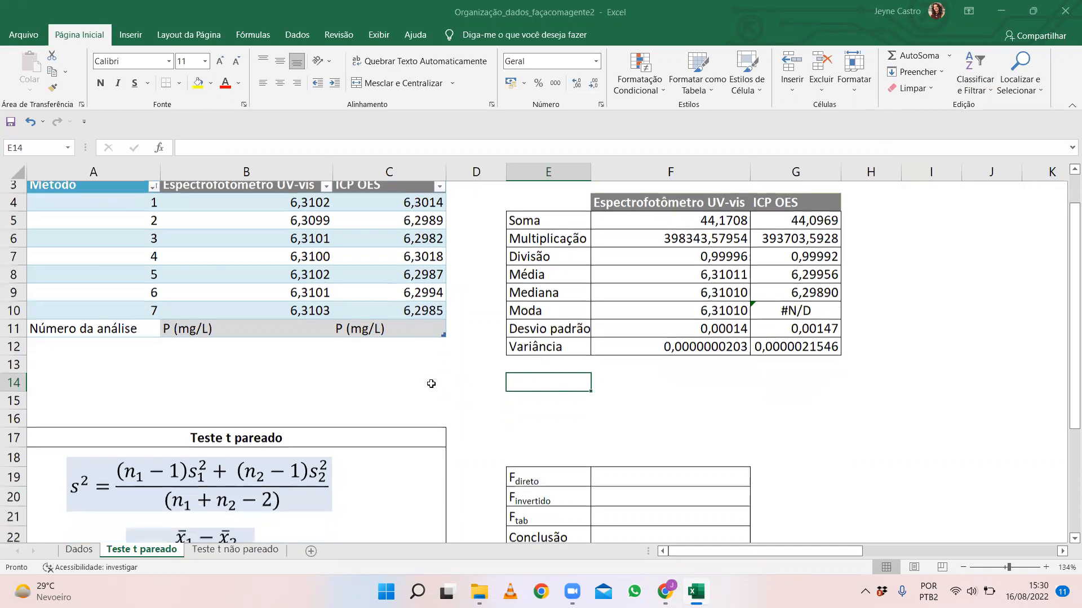
# - Examine the paired t-test sheet: the phosphorus measurements, the statistics table, the t-test formulas and the empty F and t result tables
pyautogui.scroll(-1, 431, 379)
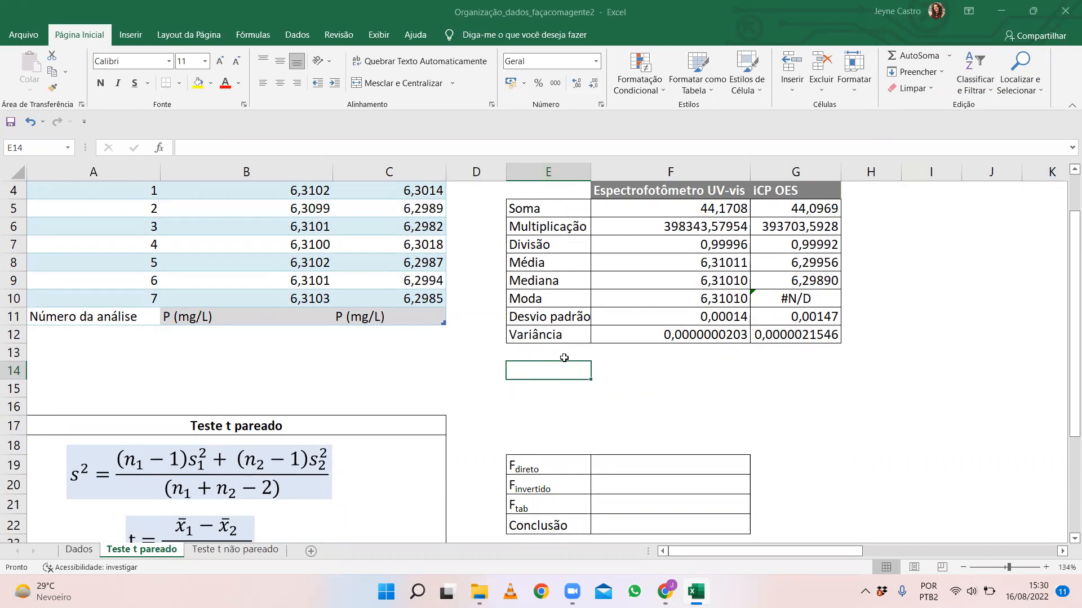
pyautogui.scroll(-2, 564, 358)
pyautogui.scroll(-1, 256, 395)
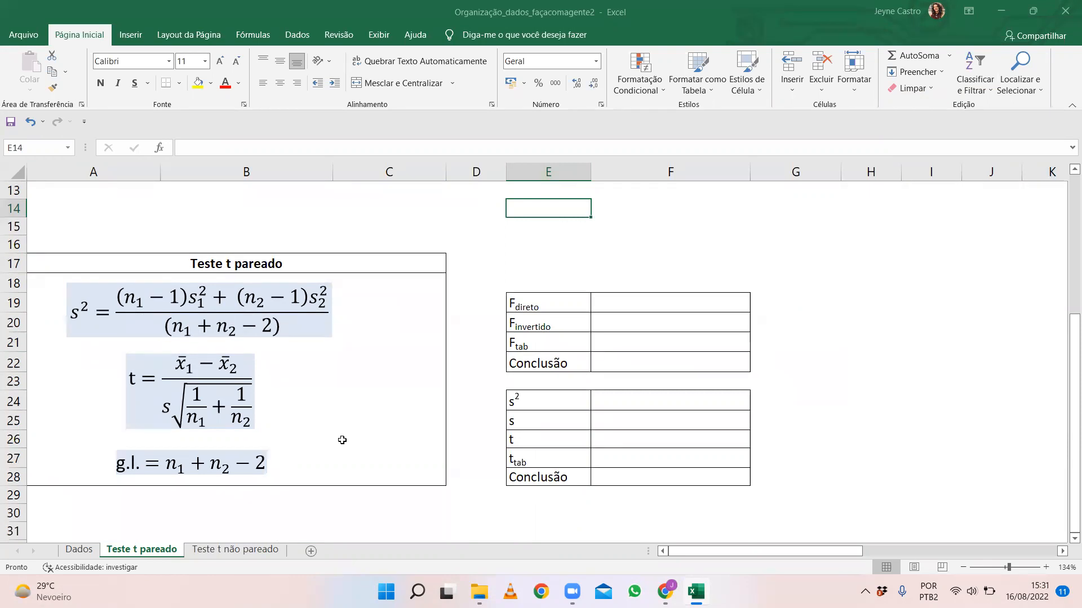
pyautogui.scroll(1, 342, 440)
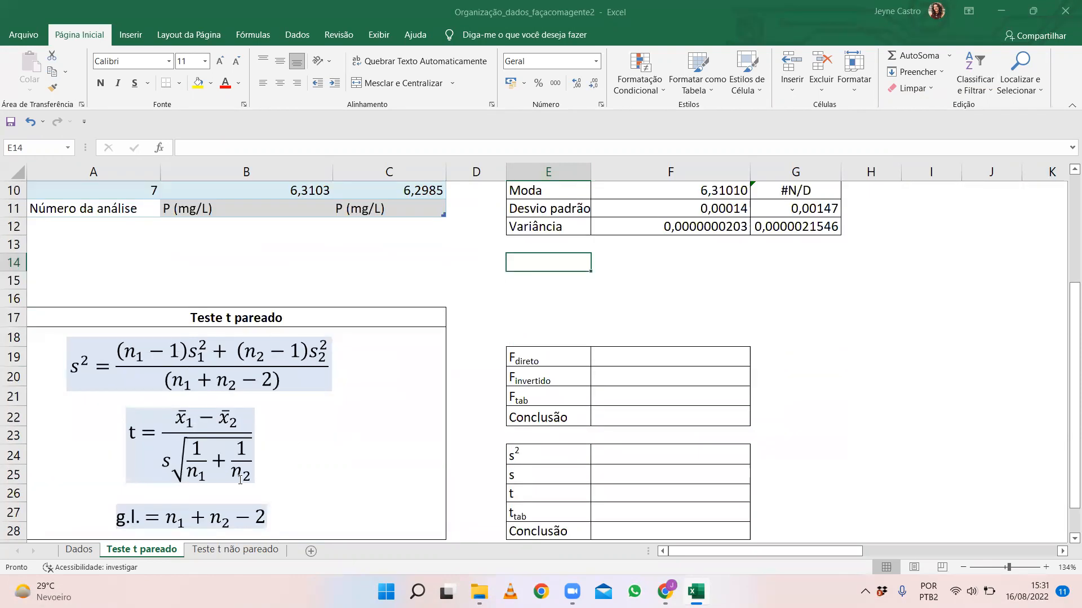
pyautogui.scroll(1, 495, 407)
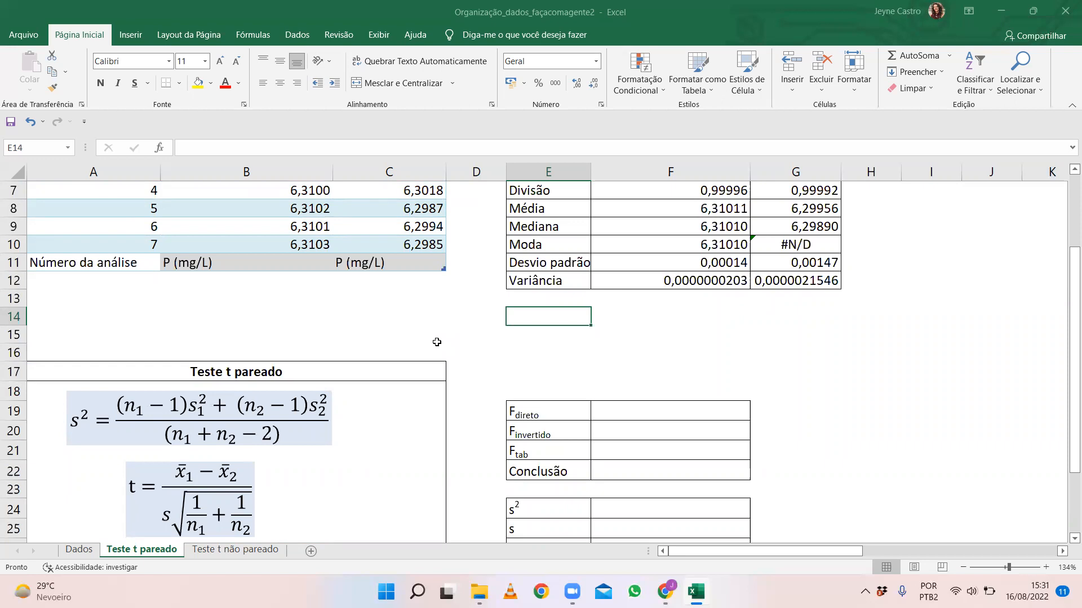
pyautogui.scroll(2, 436, 342)
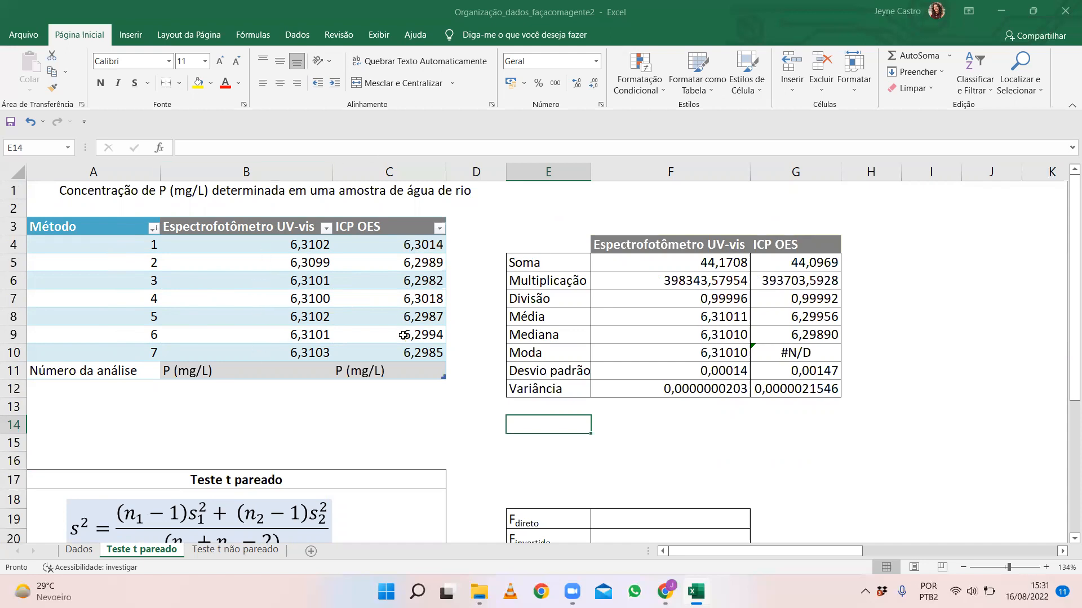
pyautogui.scroll(-3, 416, 385)
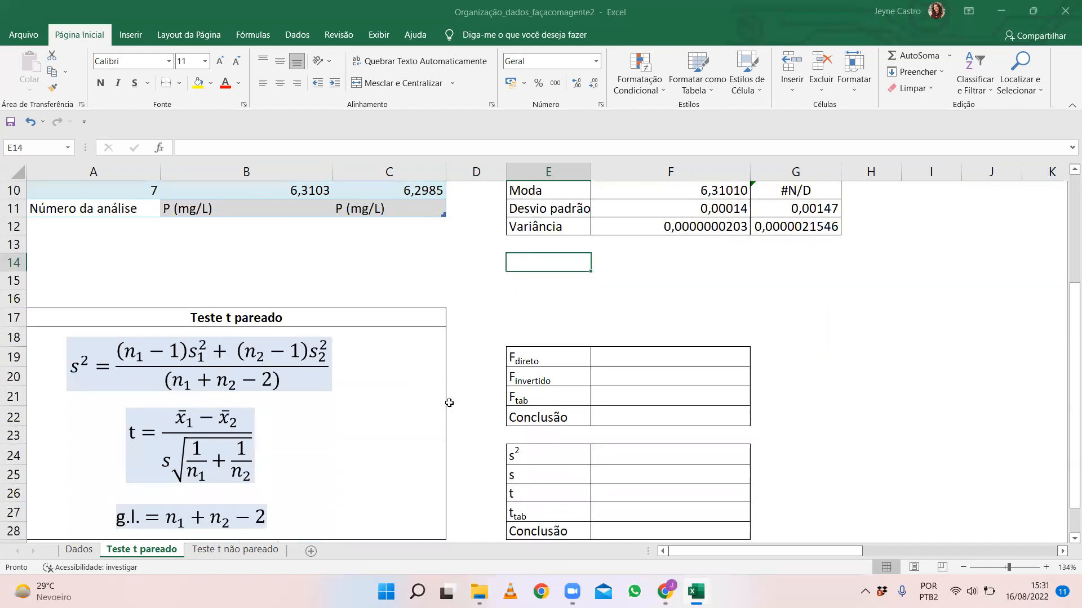
pyautogui.scroll(2, 415, 383)
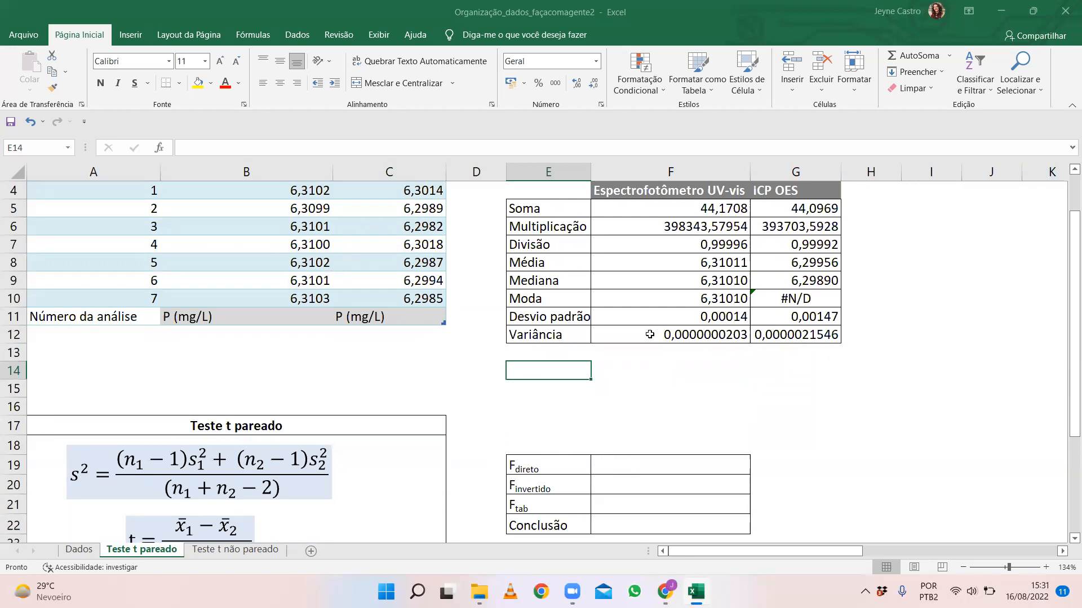
# - Calculate the direct F value in F19 as the UV-vis variance divided by the ICP OES variance, =F12/G12
pyautogui.click(595, 463)
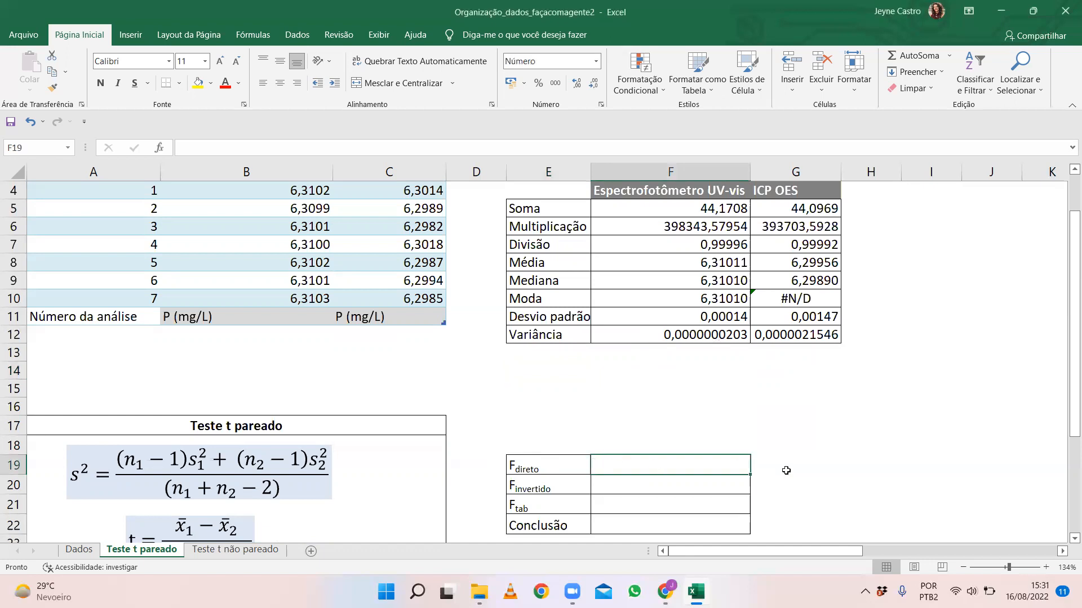
pyautogui.write('=')
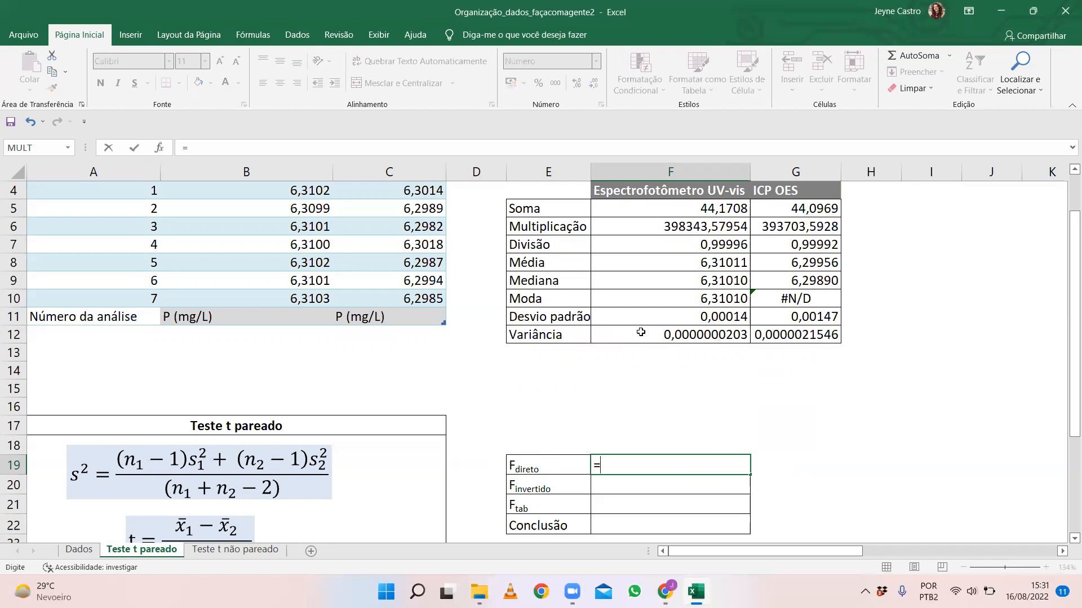
pyautogui.click(656, 340)
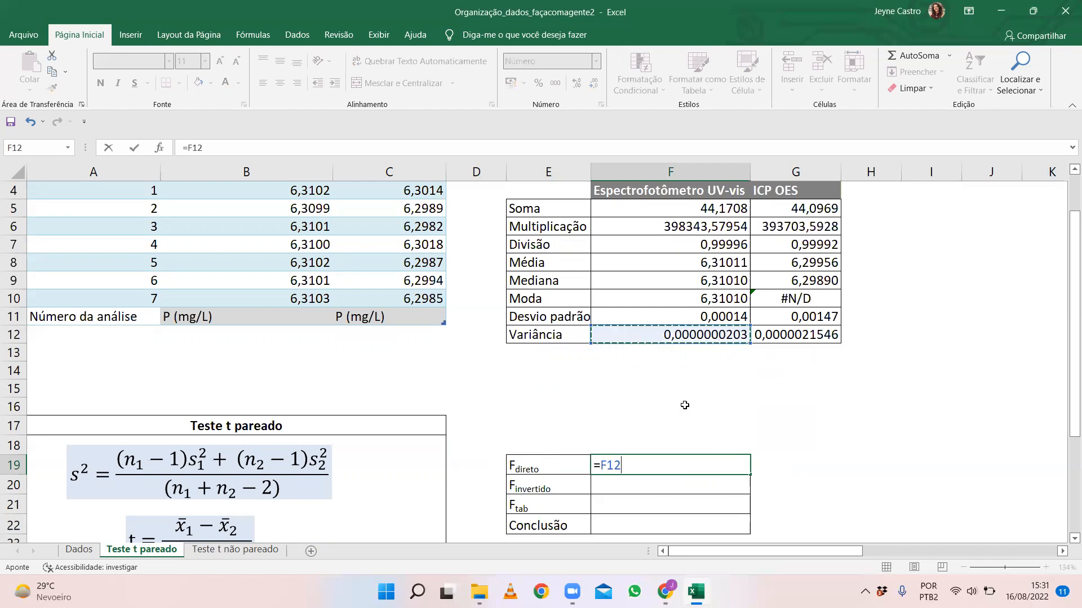
pyautogui.write('/')
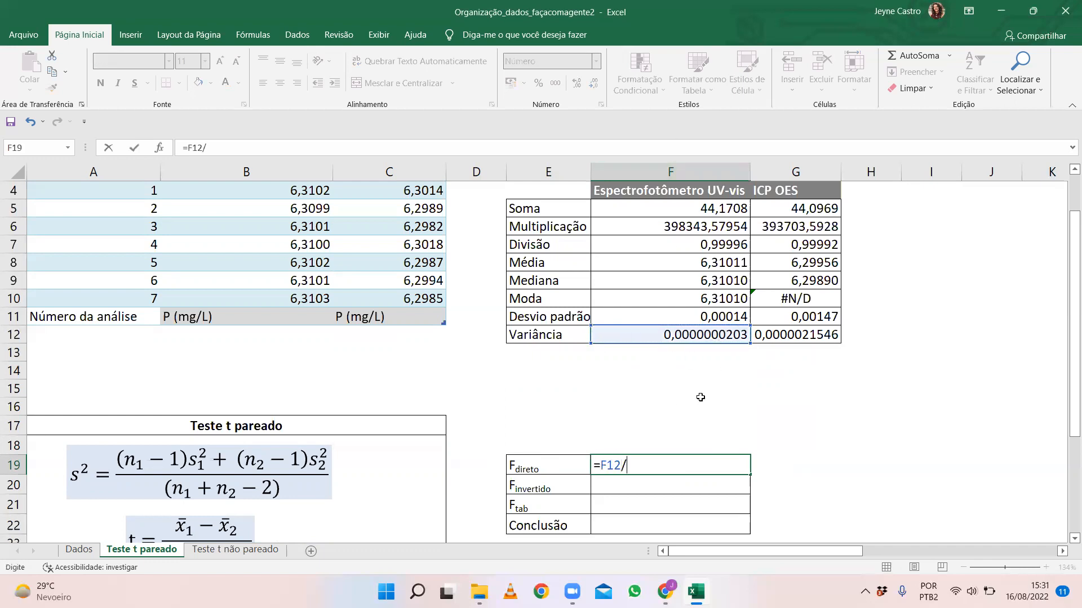
pyautogui.click(774, 334)
pyautogui.press('Return')
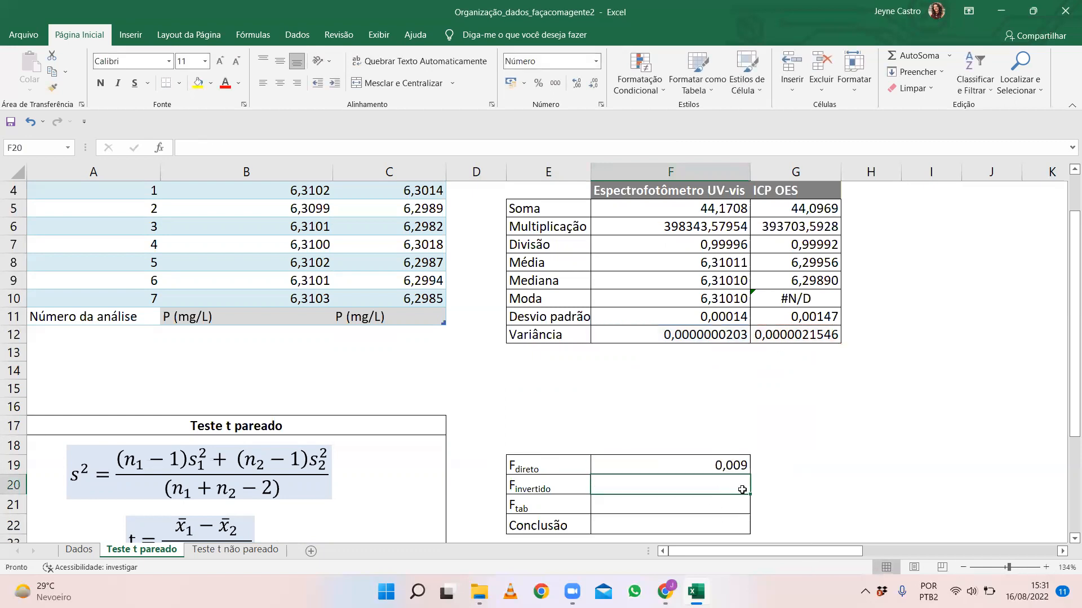
# - Calculate the inverted F value in F20 as the reciprocal of the direct F, =1/F19
pyautogui.scroll(-1, 733, 479)
pyautogui.click(645, 416)
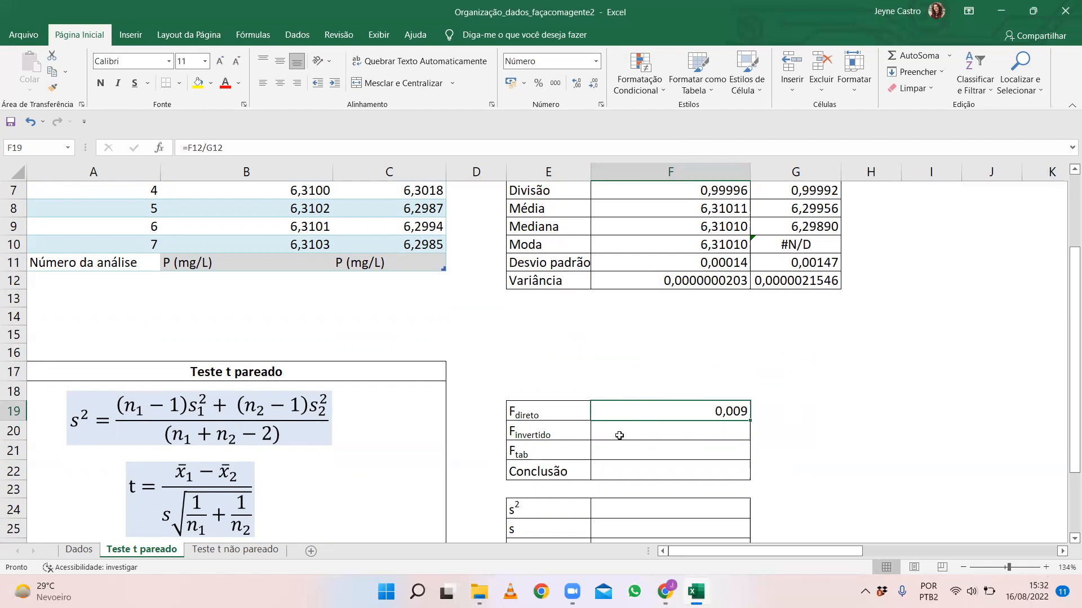
pyautogui.click(670, 435)
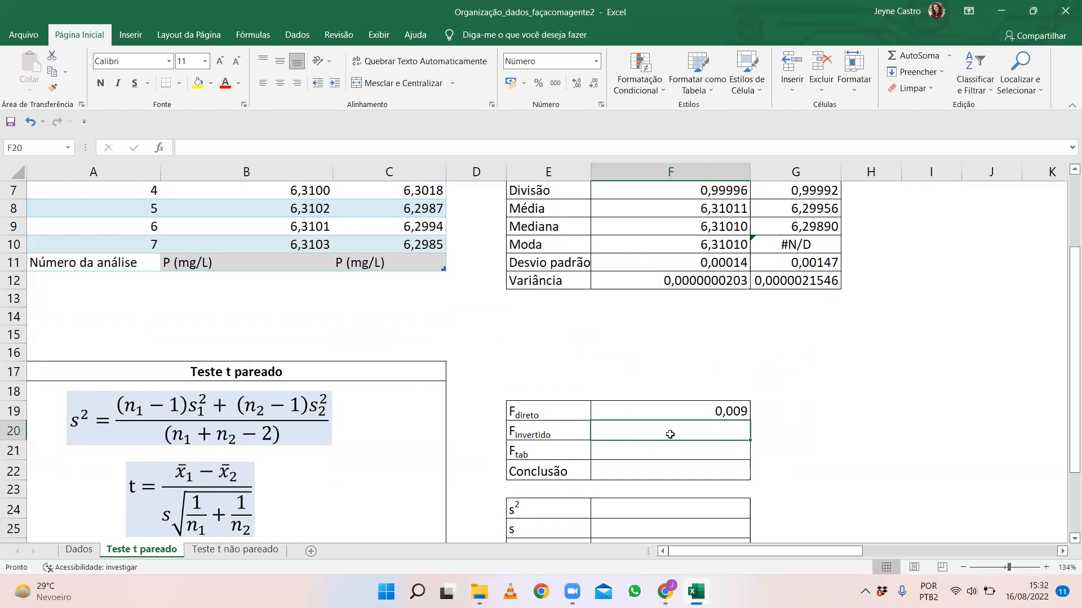
pyautogui.write('=')
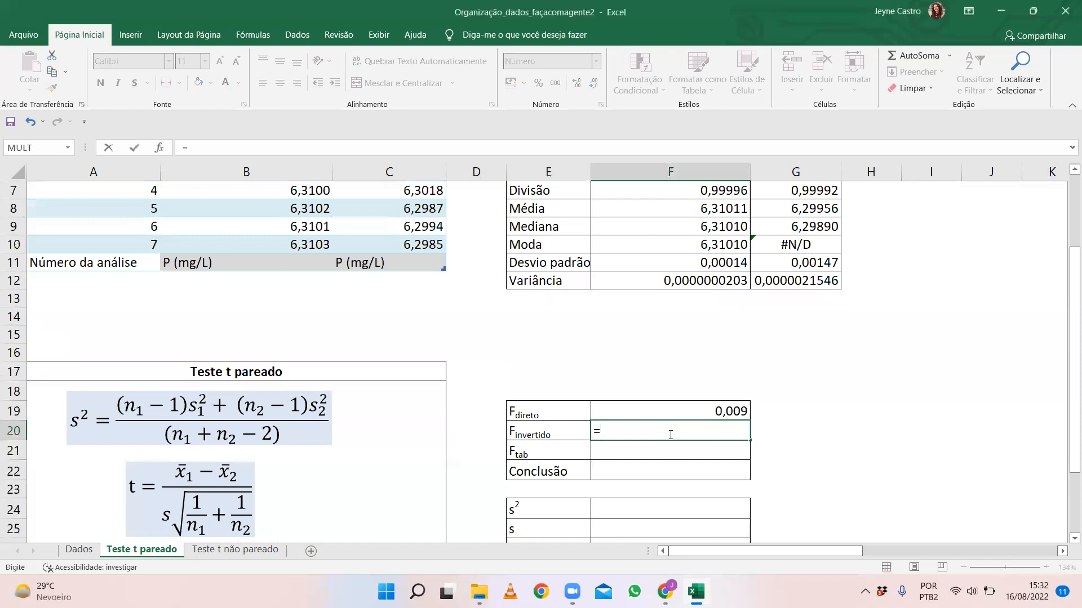
pyautogui.write('1/')
pyautogui.click(685, 405)
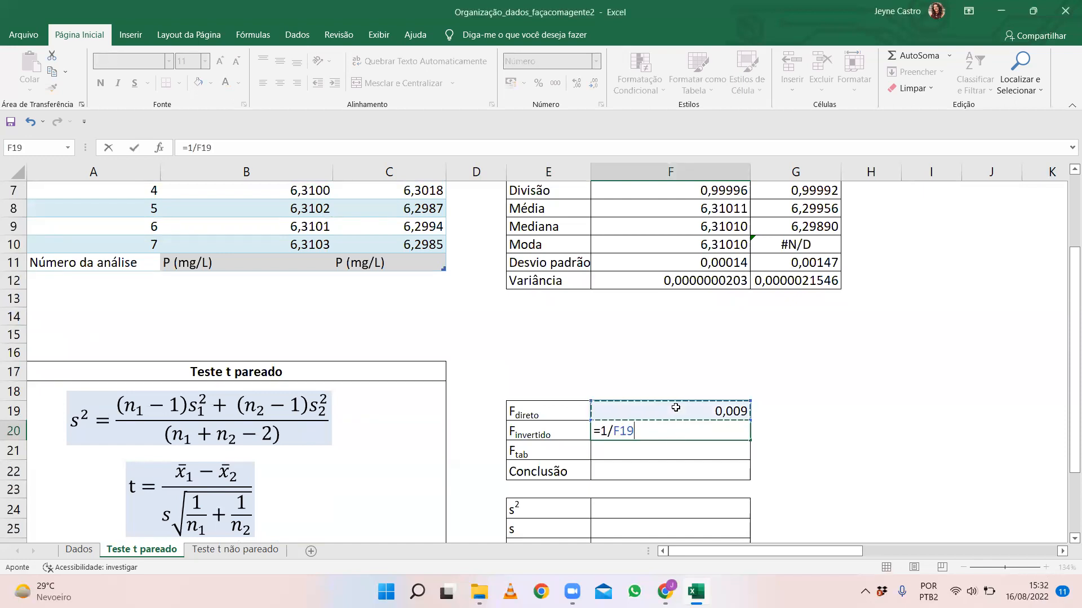
pyautogui.press('Return')
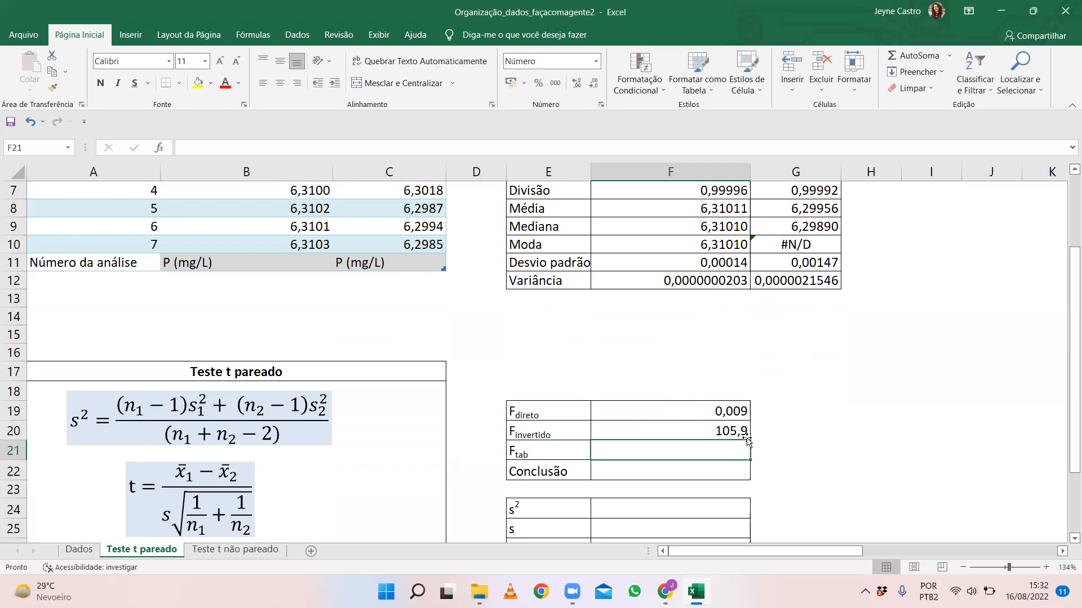
# - Cross-check the inverted F value with =G12/F12 in the adjacent cell G20 and clear that cell
pyautogui.click(763, 431)
pyautogui.write('=')
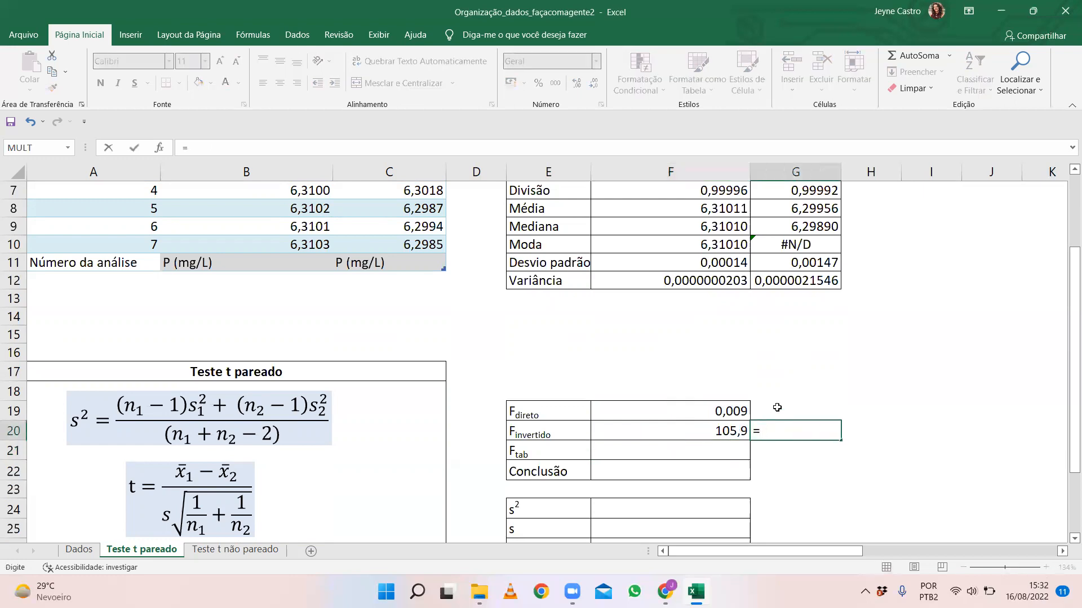
pyautogui.scroll(1, 777, 407)
pyautogui.click(772, 334)
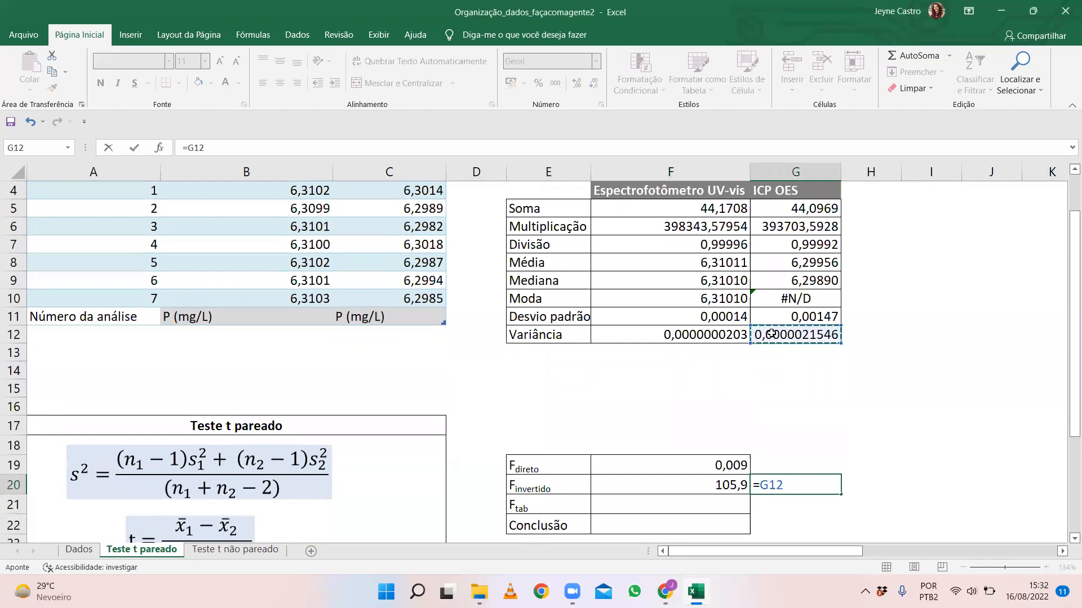
pyautogui.write('/')
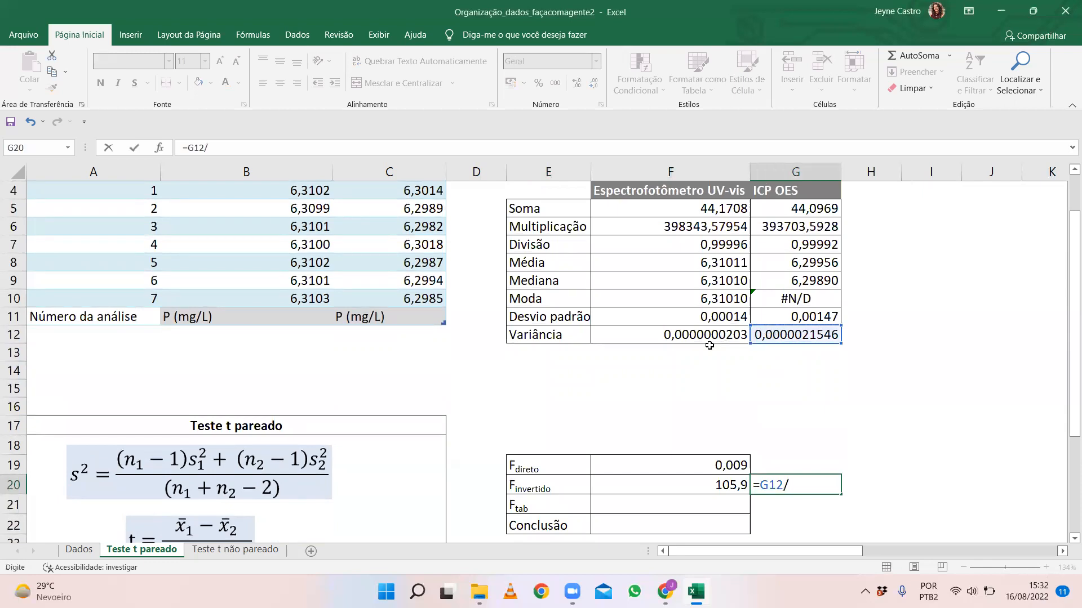
pyautogui.click(676, 333)
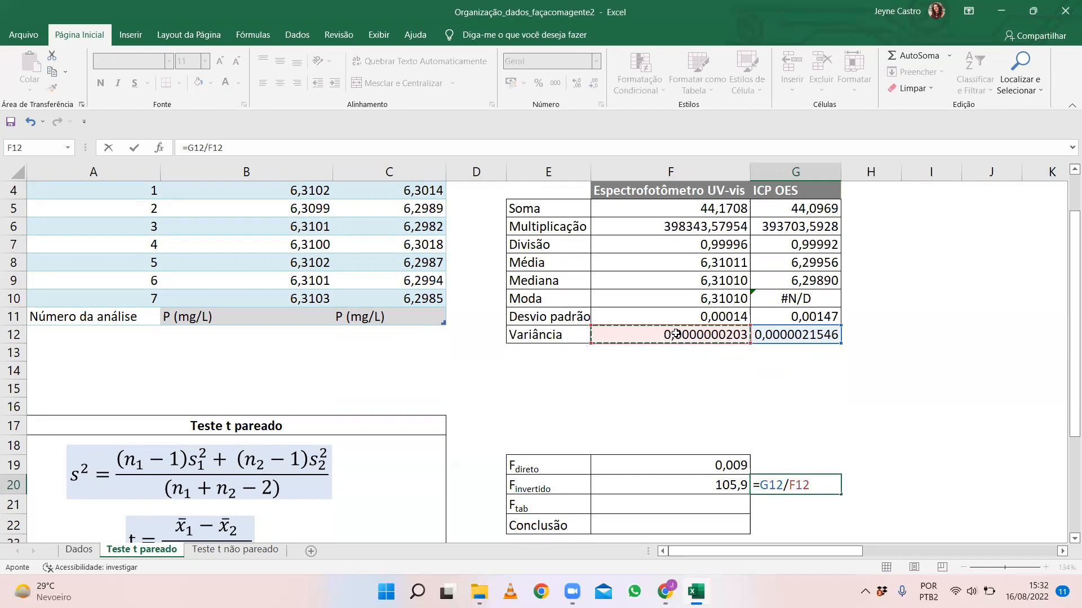
pyautogui.press('Return')
pyautogui.click(805, 486)
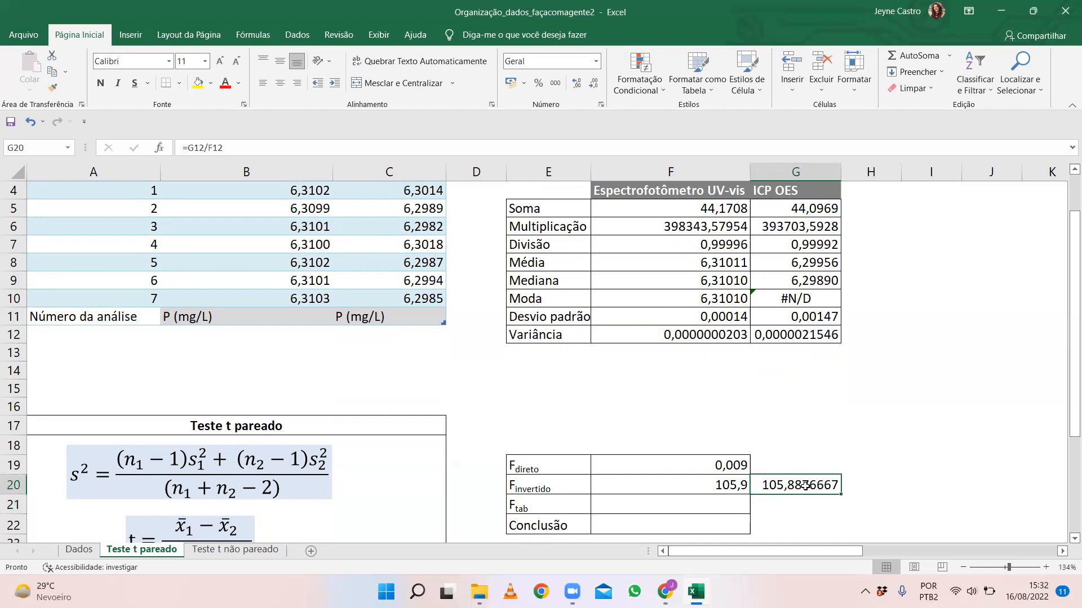
pyautogui.press('Delete')
# - Calculate the tabulated F value in F21 with =INV.F.CD(0,05;6;6), using 0,05 probability and 6 degrees of freedom for both methods
pyautogui.click(667, 502)
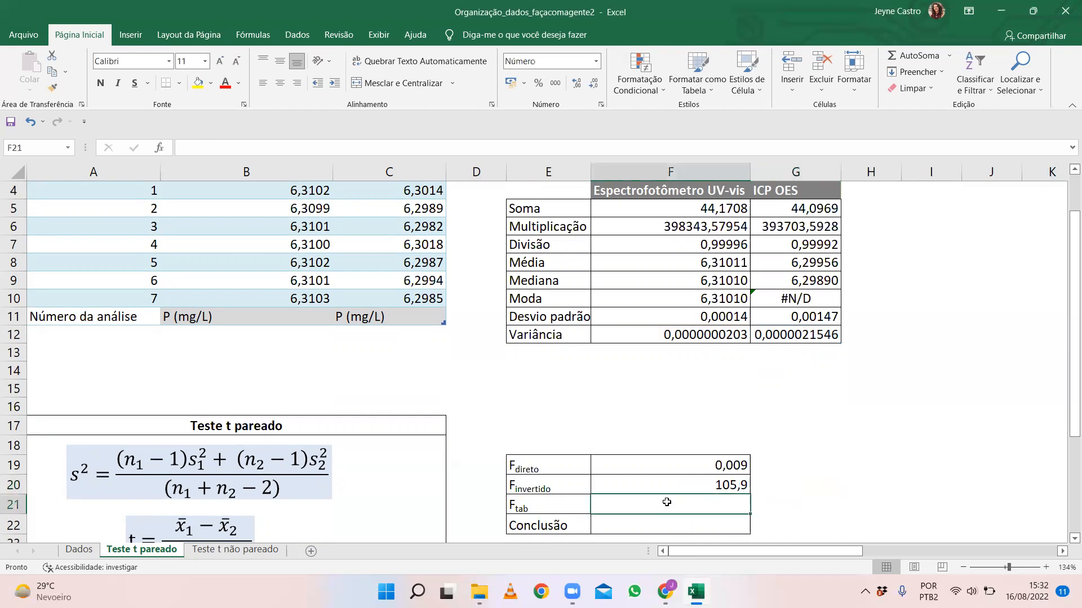
pyautogui.write('=inv')
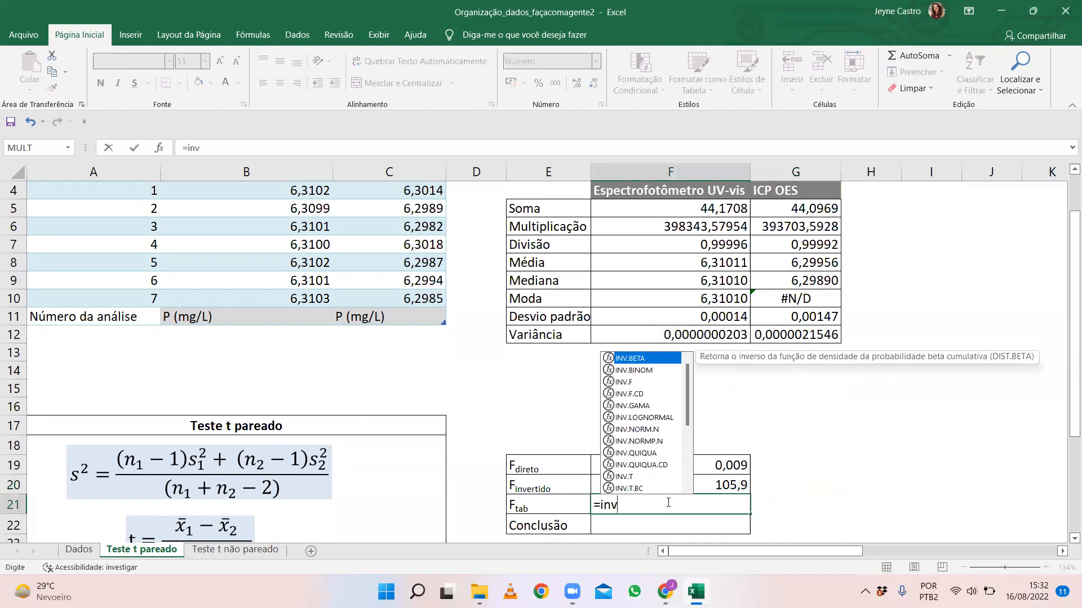
pyautogui.click(637, 396)
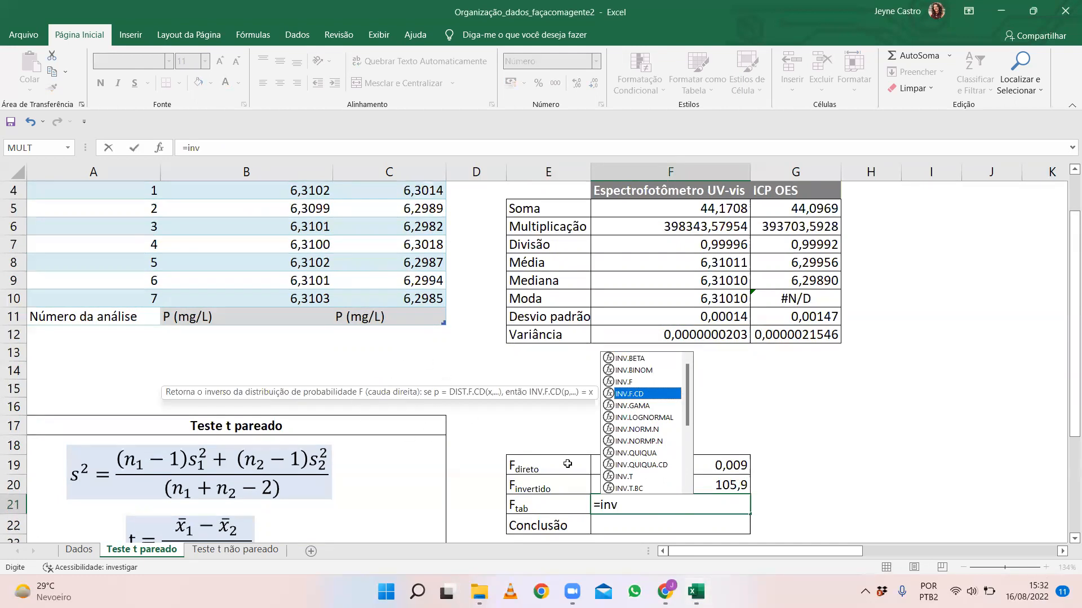
pyautogui.doubleClick(640, 396)
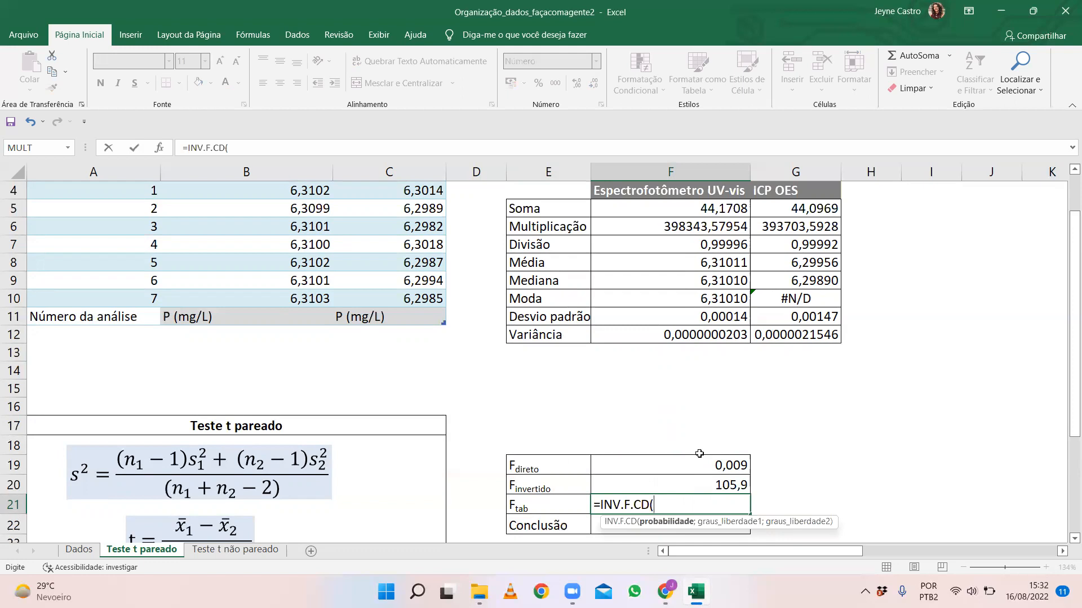
pyautogui.write('0,05;')
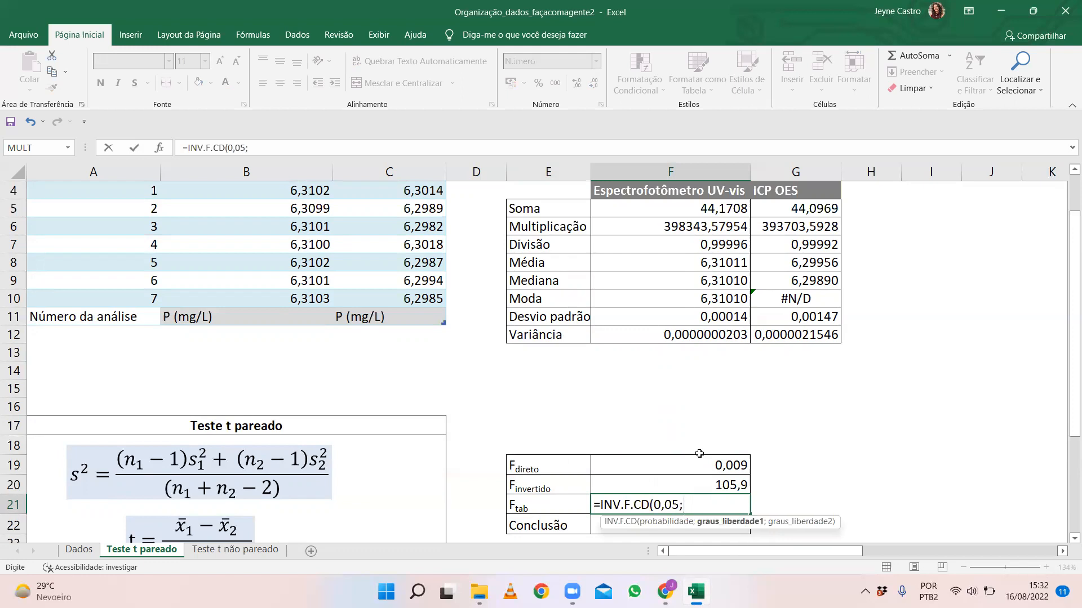
pyautogui.scroll(1, 301, 399)
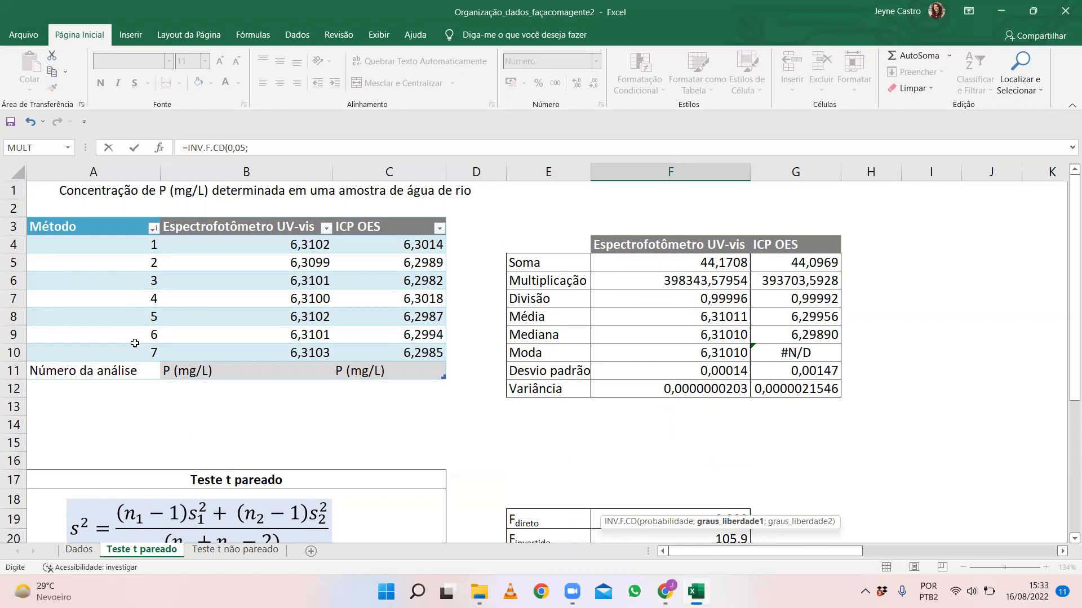
pyautogui.scroll(-1, 670, 461)
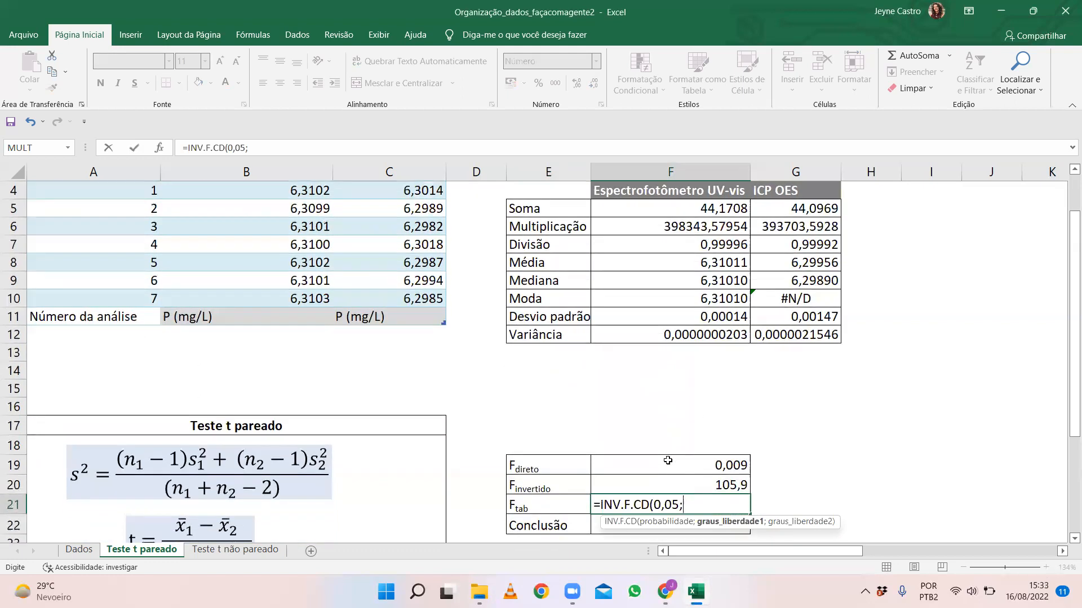
pyautogui.write('6;6')
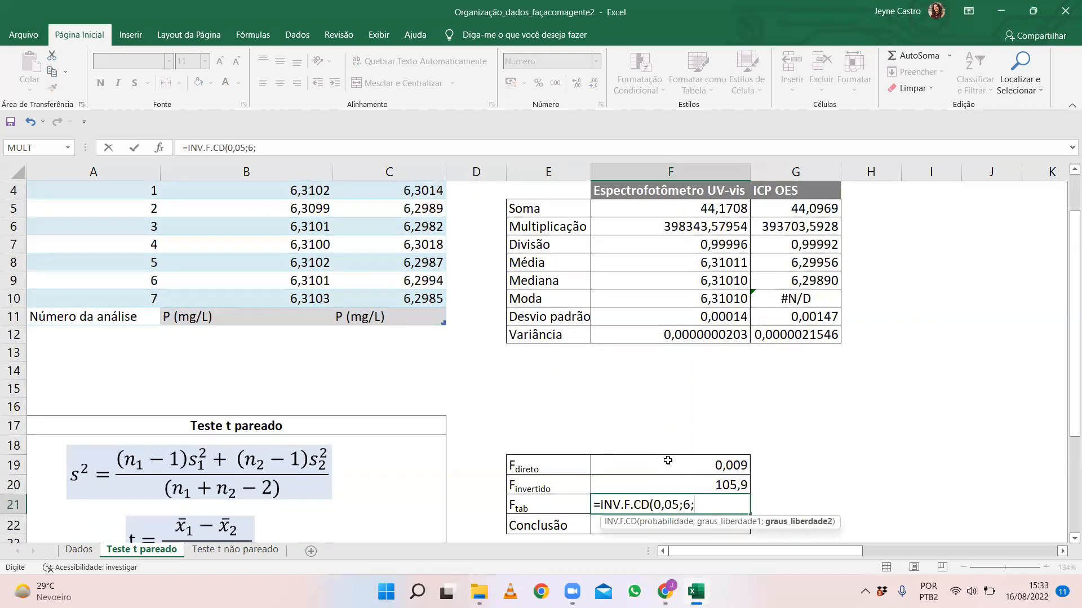
pyautogui.scroll(1, 448, 290)
pyautogui.scroll(-3, 443, 396)
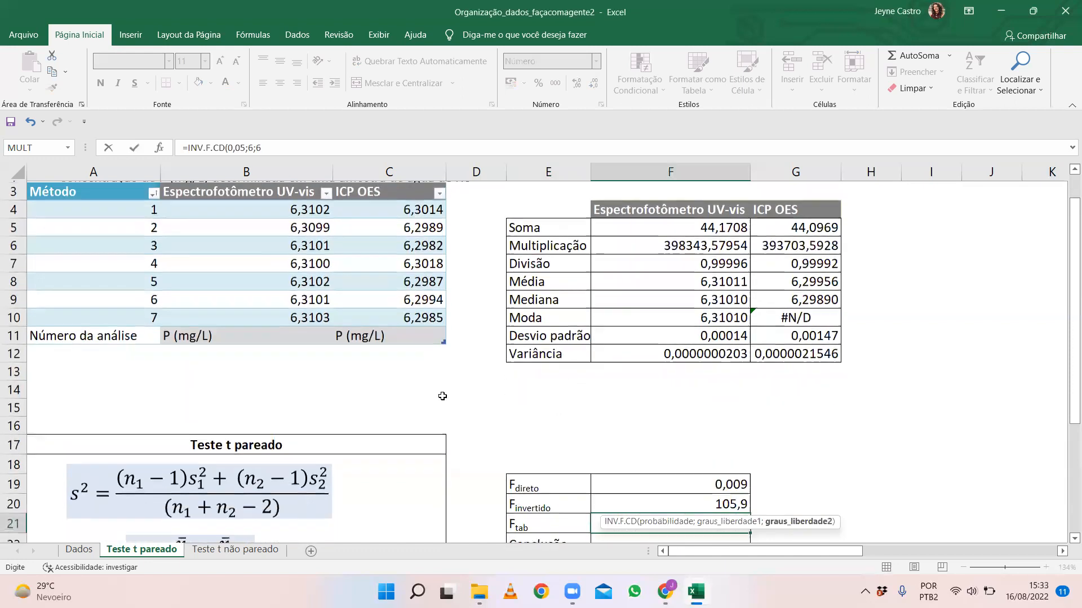
pyautogui.write(')')
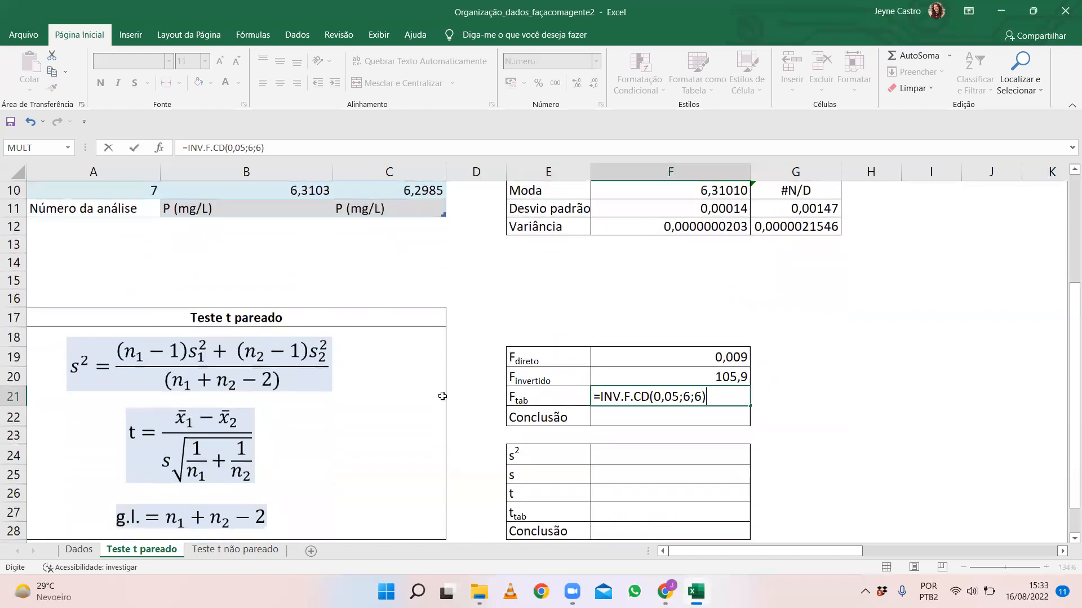
pyautogui.press('Return')
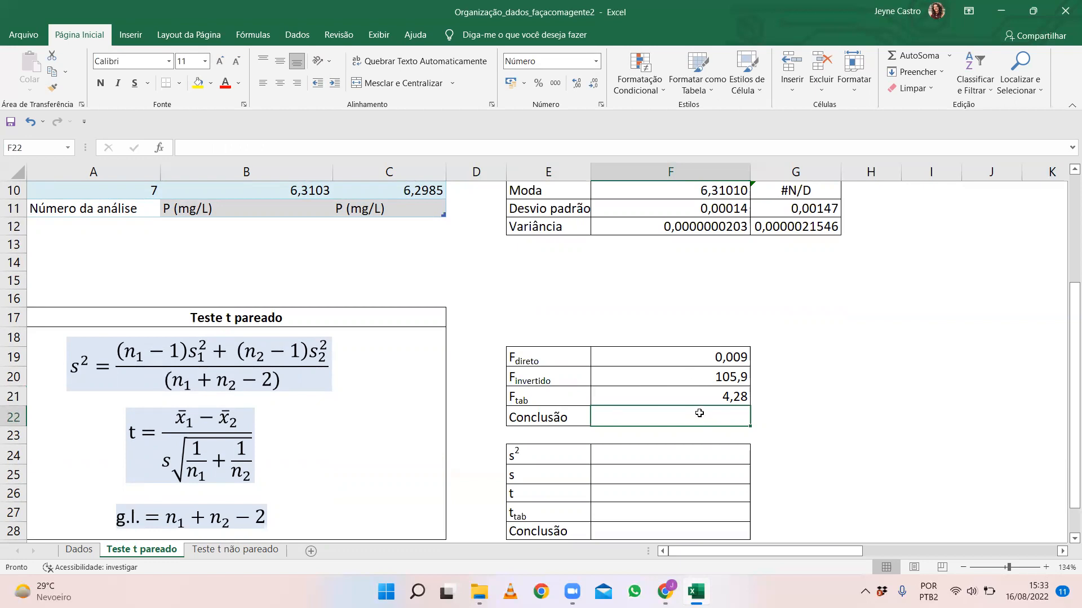
# - Enter "Há diferença" as the conclusion of the F test in F22
pyautogui.write('Há diferença')
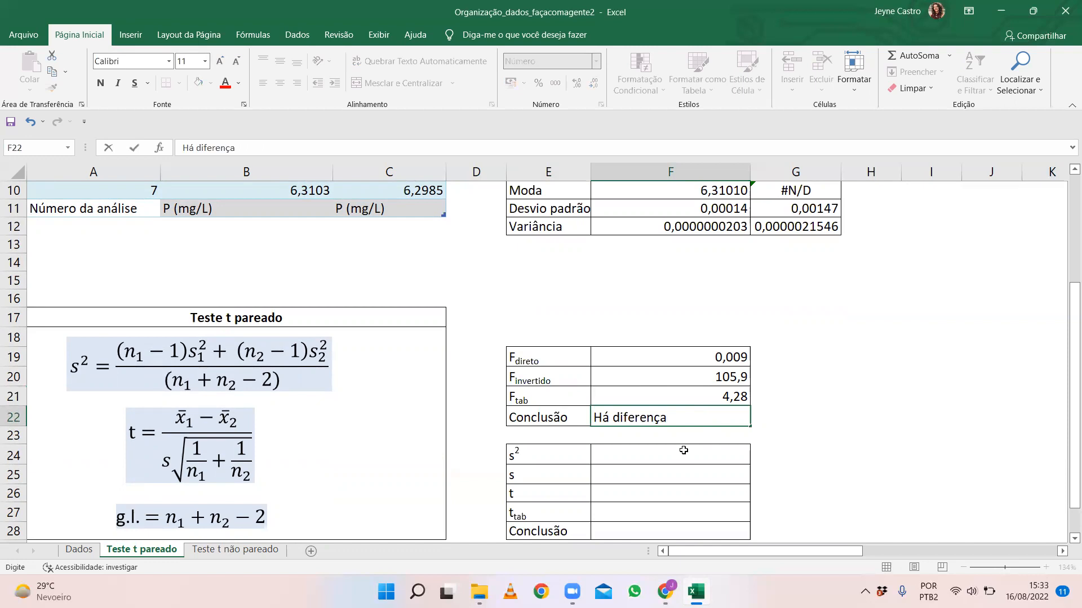
pyautogui.press('Return')
pyautogui.click(642, 416)
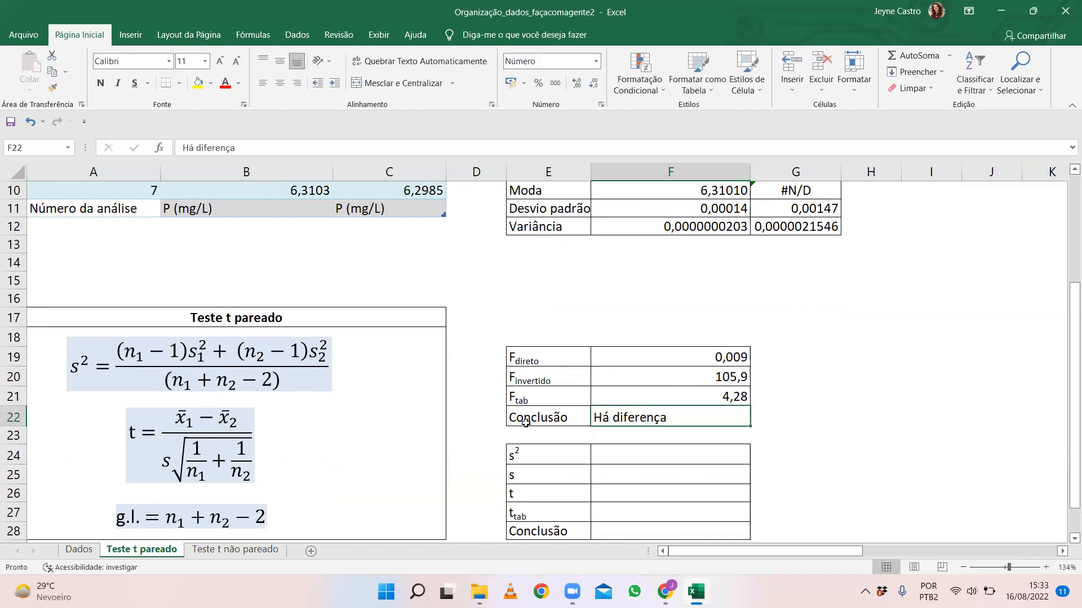
# - Calculate the mean of Lote 1 for Exemplo 2 in T6 with =MÉDIA(Tabela1[Lote 1])
pyautogui.click(604, 457)
pyautogui.scroll(3, 272, 233)
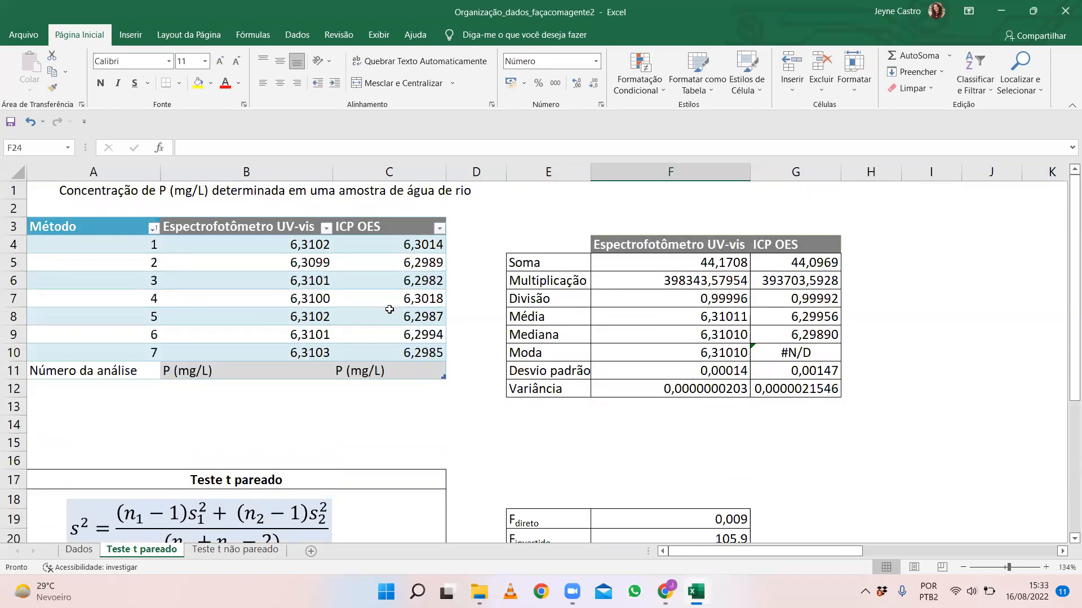
pyautogui.moveTo(735, 550); pyautogui.dragTo(922, 559)
pyautogui.scroll(-1, 458, 441)
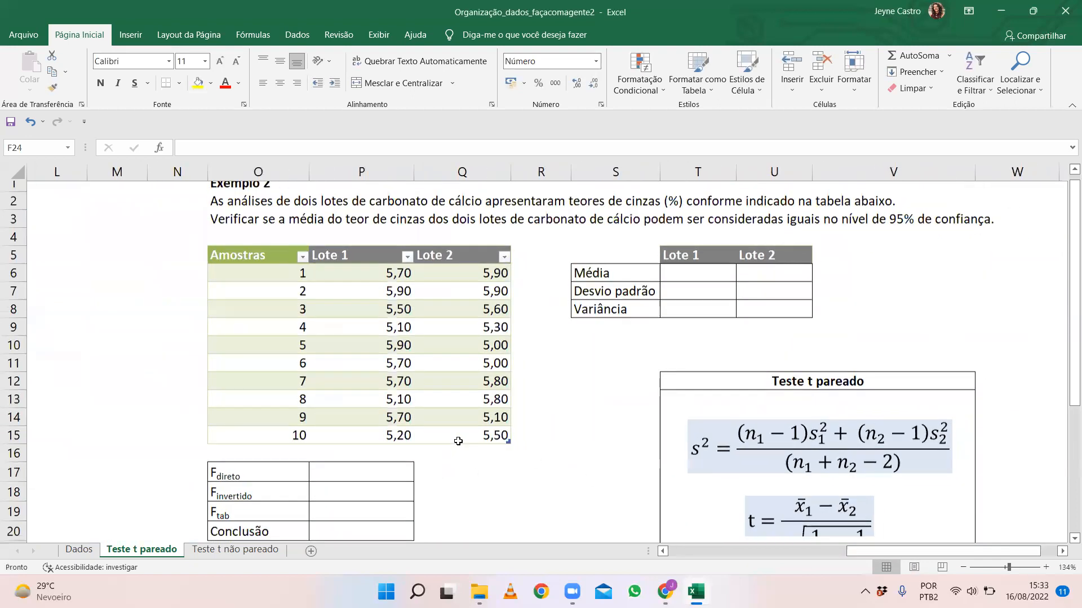
pyautogui.scroll(-2, 458, 442)
pyautogui.scroll(2, 468, 398)
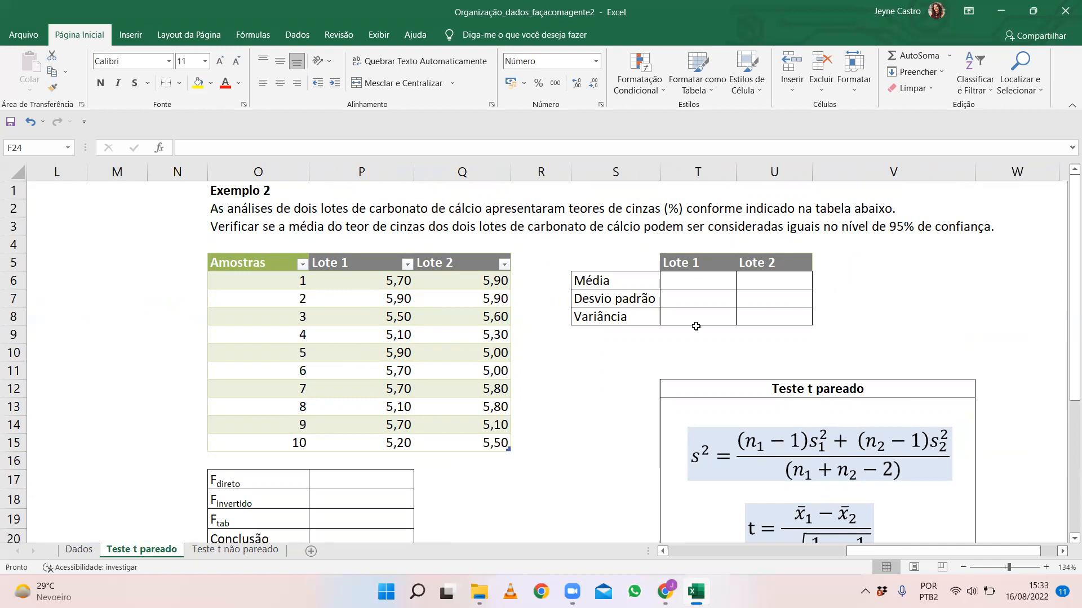
pyautogui.click(727, 284)
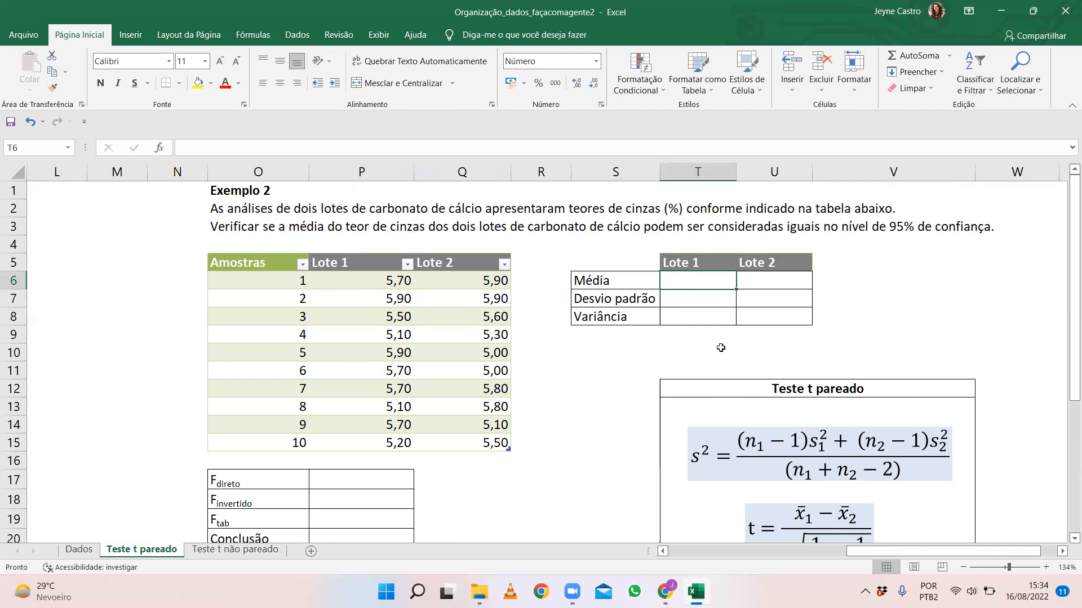
pyautogui.write('=')
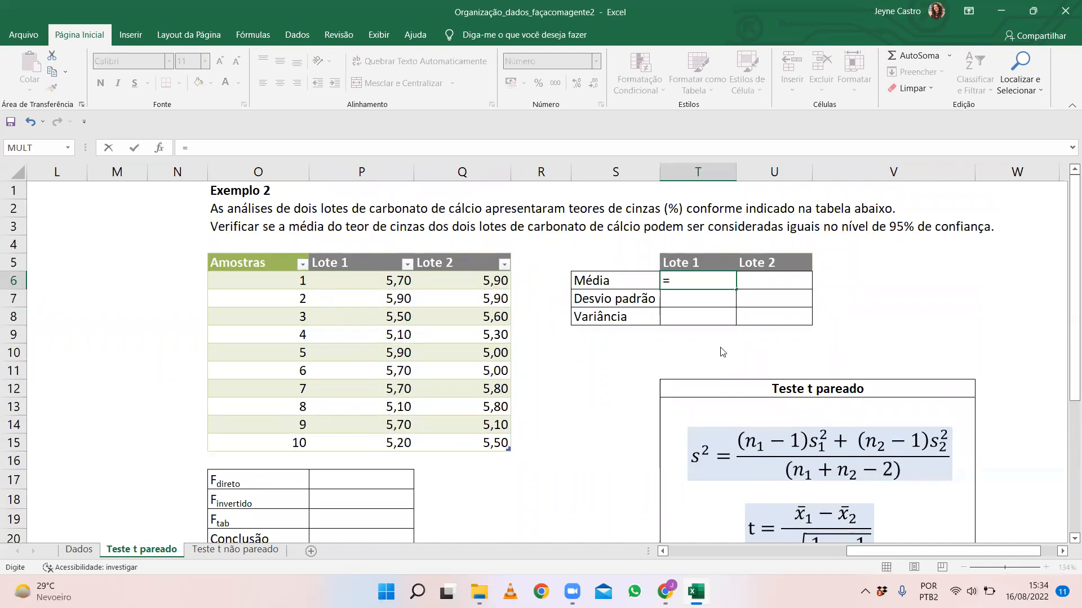
pyautogui.write('média(')
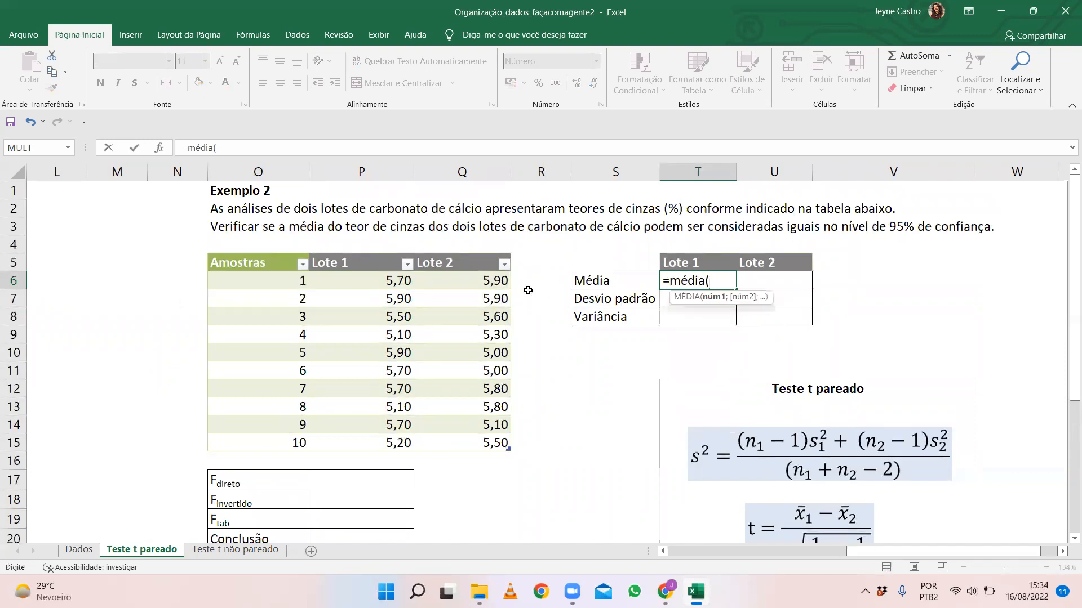
pyautogui.moveTo(362, 281); pyautogui.dragTo(365, 447)
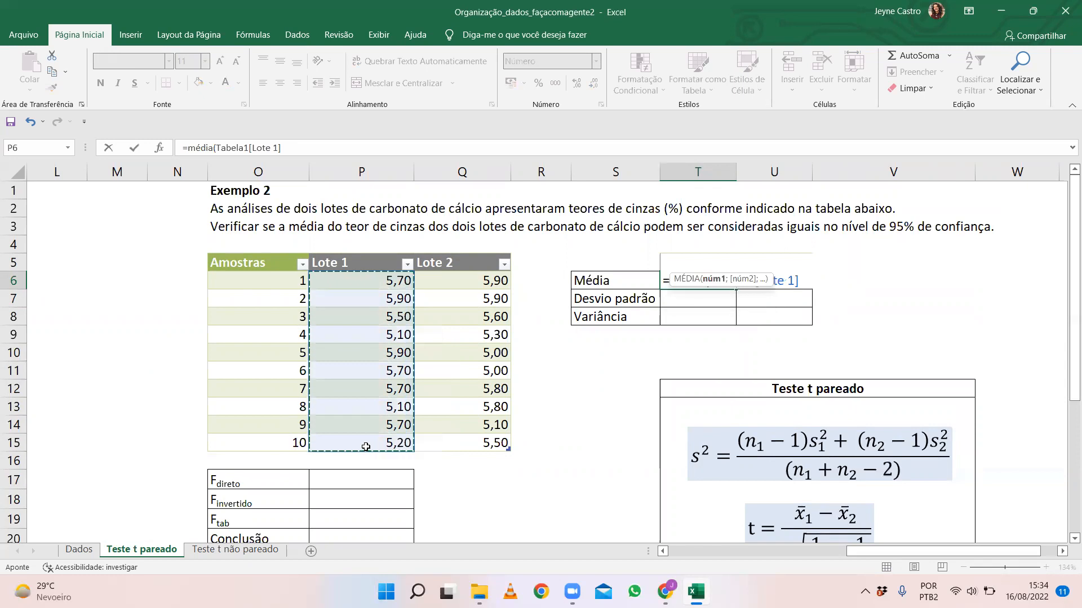
pyautogui.write(')')
pyautogui.press('Return')
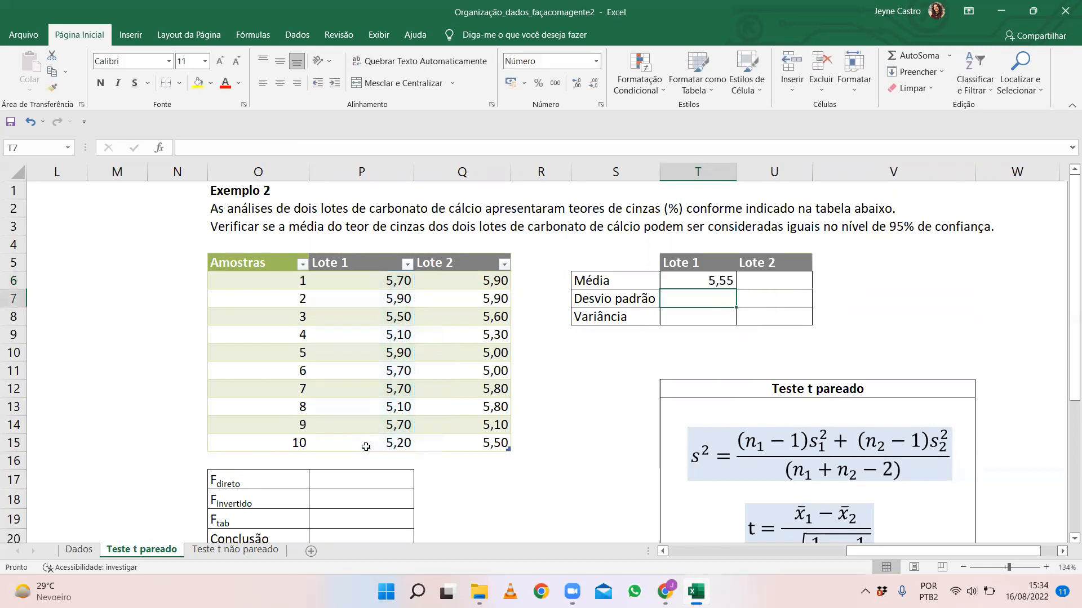
# - Calculate the sample standard deviation of Lote 1 in T7 with =DESVPAD.A(Tabela1[Lote 1])
pyautogui.write('=desvpad')
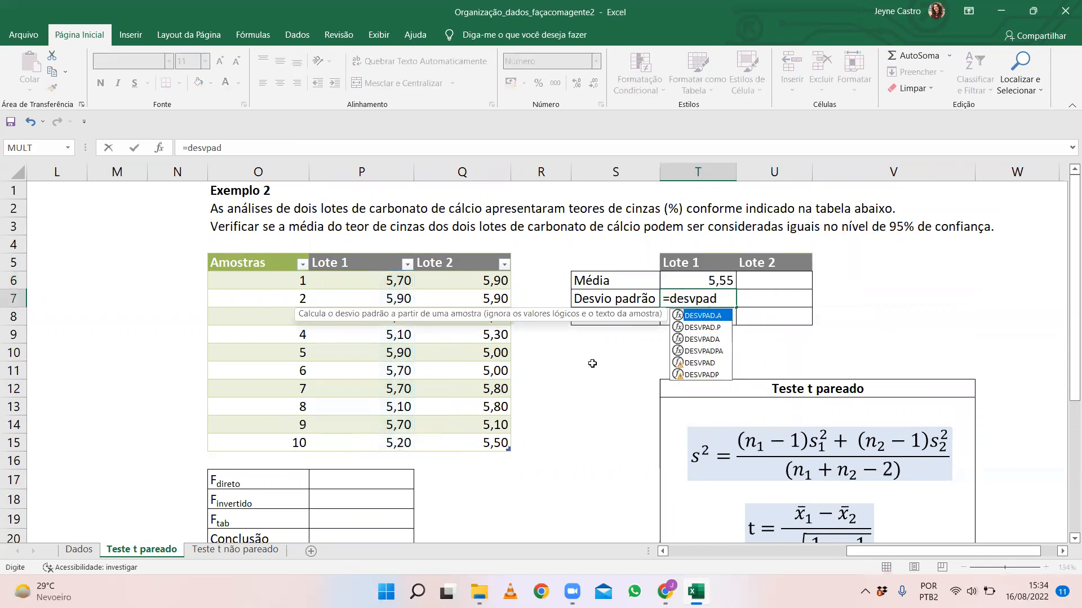
pyautogui.doubleClick(715, 318)
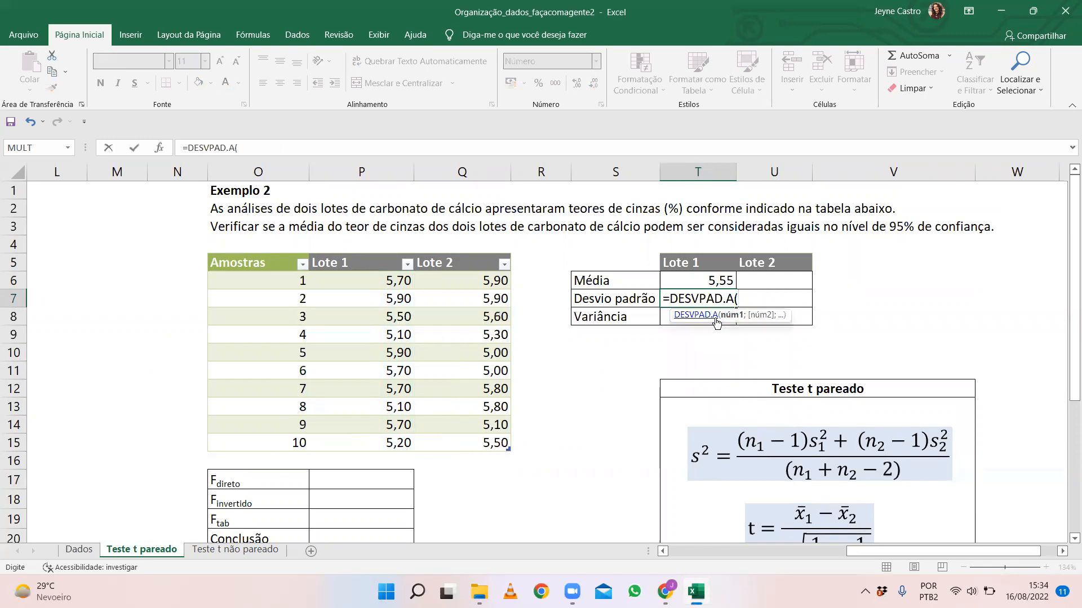
pyautogui.moveTo(340, 277); pyautogui.dragTo(341, 437)
pyautogui.write(')')
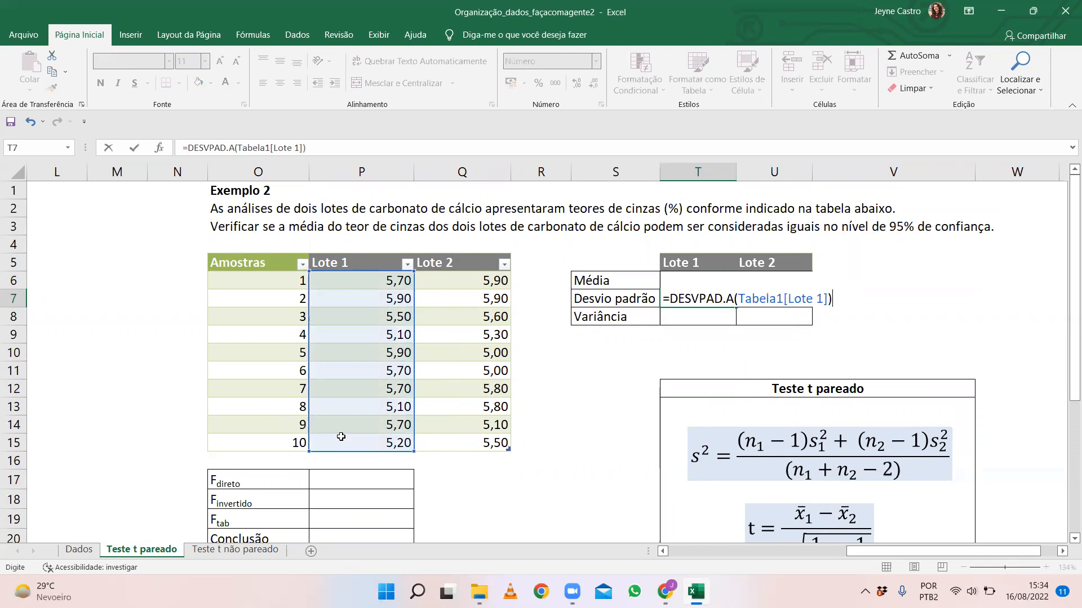
pyautogui.press('Return')
# - Calculate the sample variance of Lote 1 in T8 with =VAR.A(Tabela1[Lote 1])
pyautogui.write('=var')
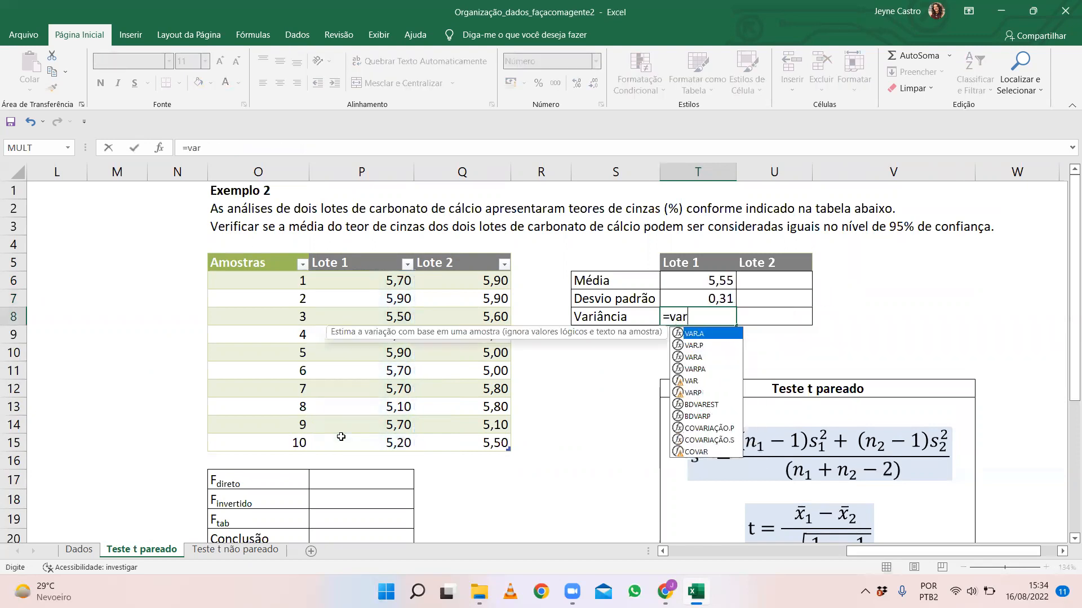
pyautogui.press('Tab')
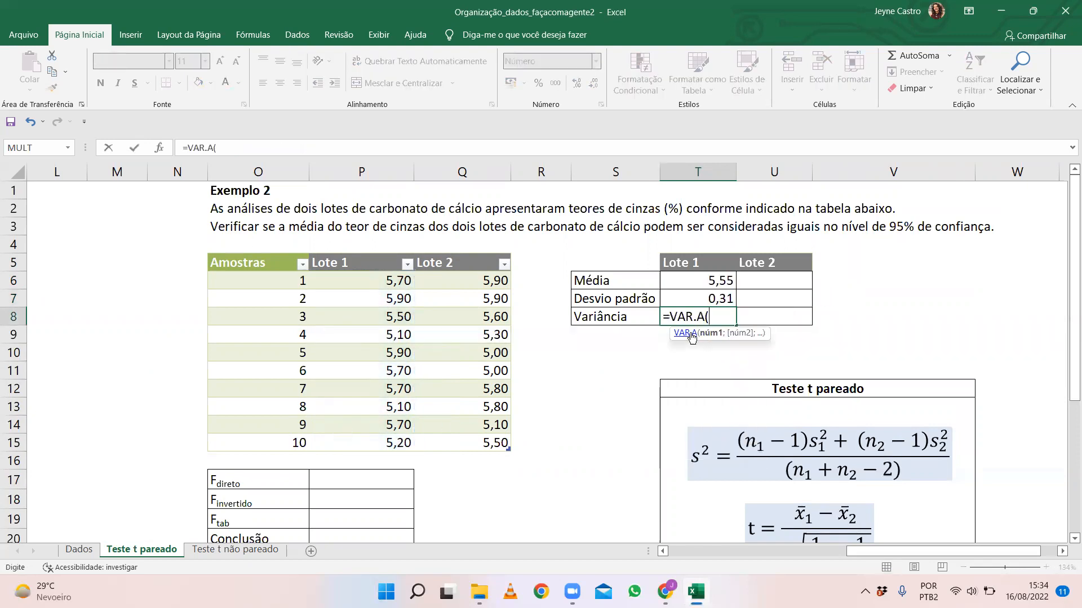
pyautogui.moveTo(352, 288); pyautogui.dragTo(354, 446)
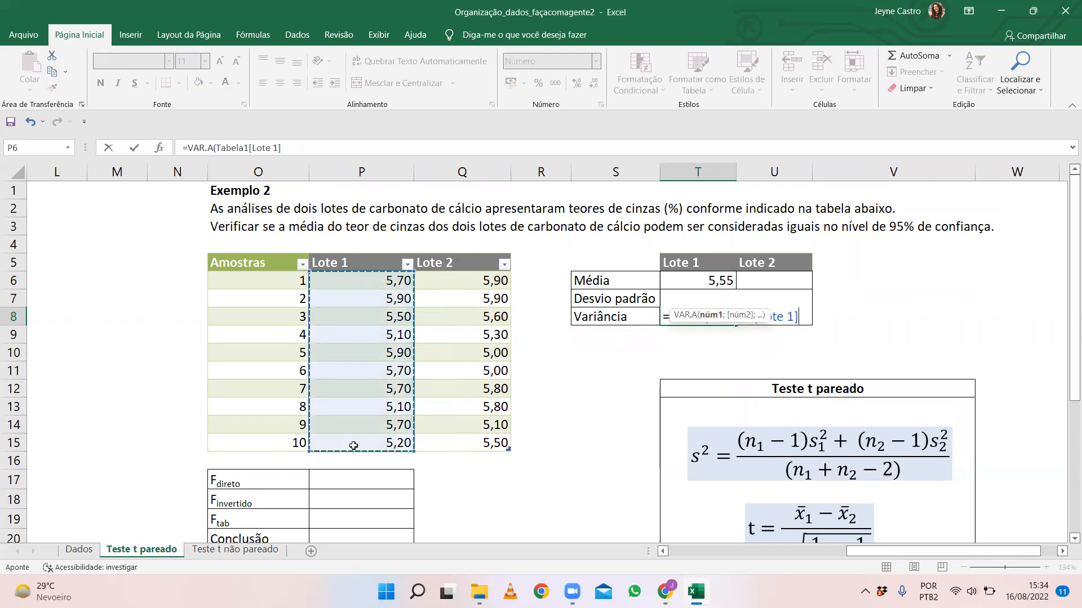
pyautogui.write(')')
pyautogui.press('Return')
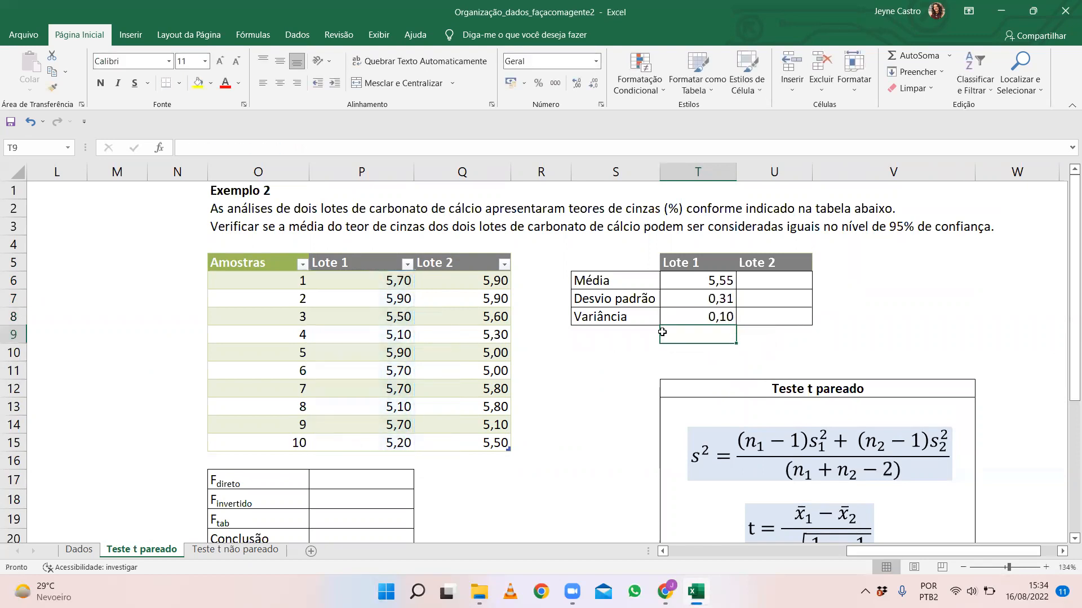
# - Fill the mean, standard deviation and variance formulas from T6:T8 across to the Lote 2 column and check the copied formulas' references
pyautogui.click(694, 279)
pyautogui.moveTo(694, 279); pyautogui.dragTo(709, 317)
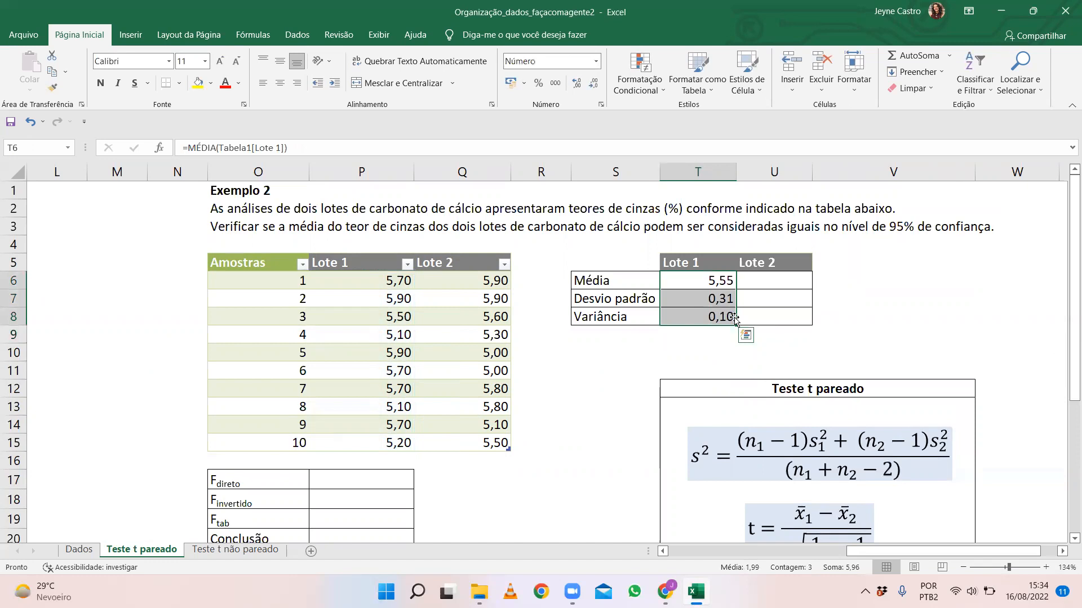
pyautogui.moveTo(737, 327); pyautogui.dragTo(797, 328)
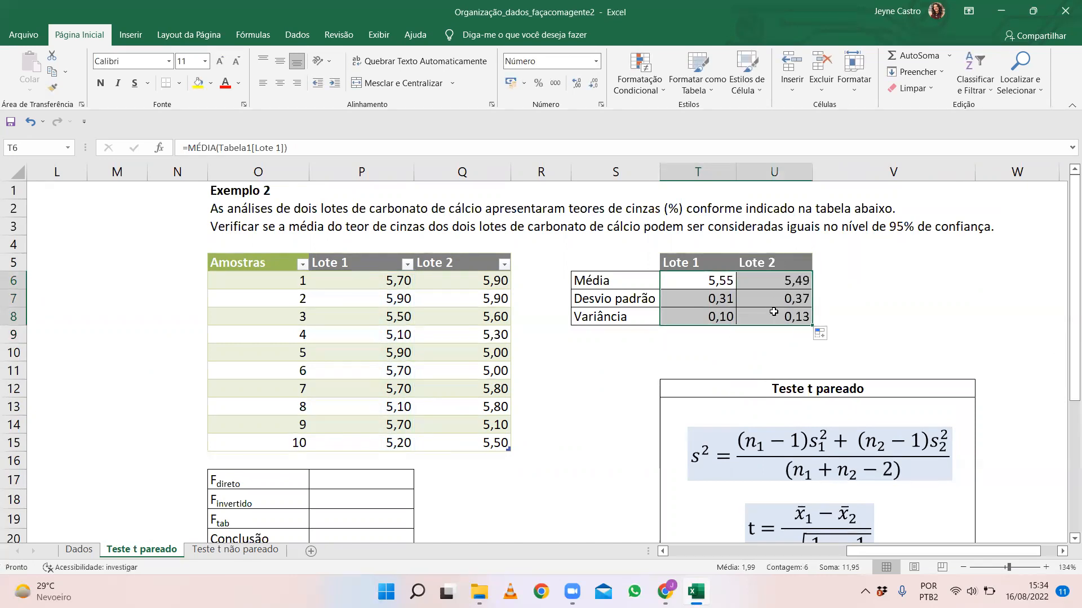
pyautogui.doubleClick(766, 276)
pyautogui.press('Escape')
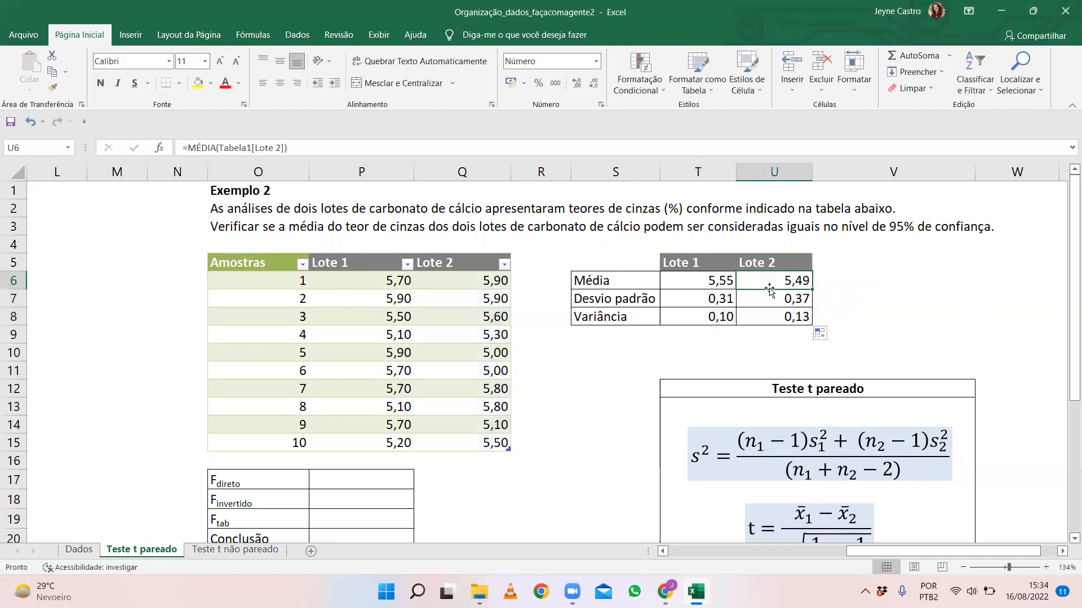
pyautogui.doubleClick(769, 296)
pyautogui.press('Escape')
pyautogui.doubleClick(772, 316)
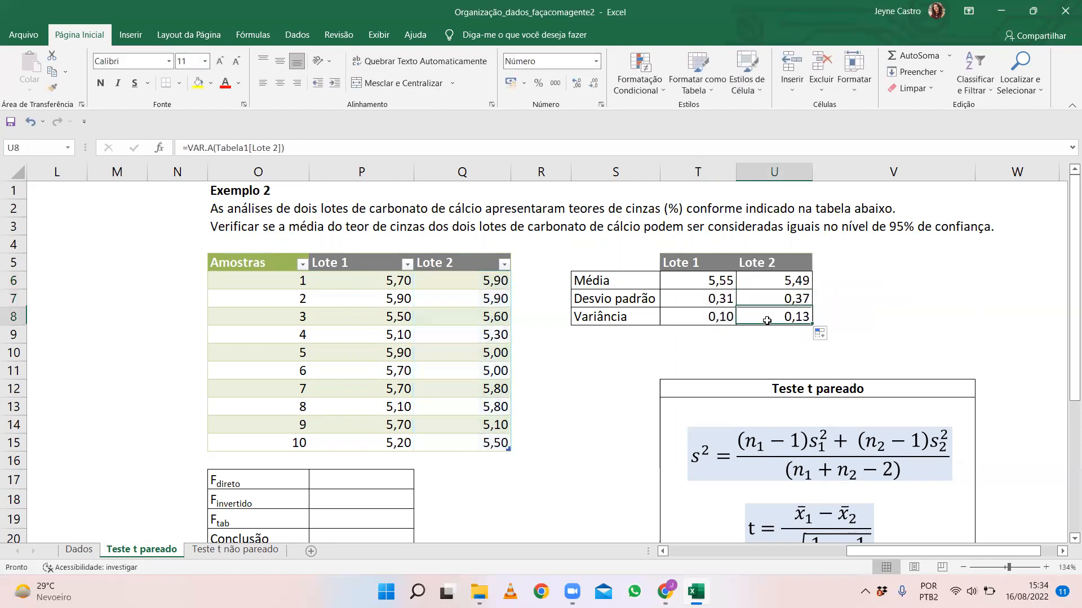
pyautogui.press('Escape')
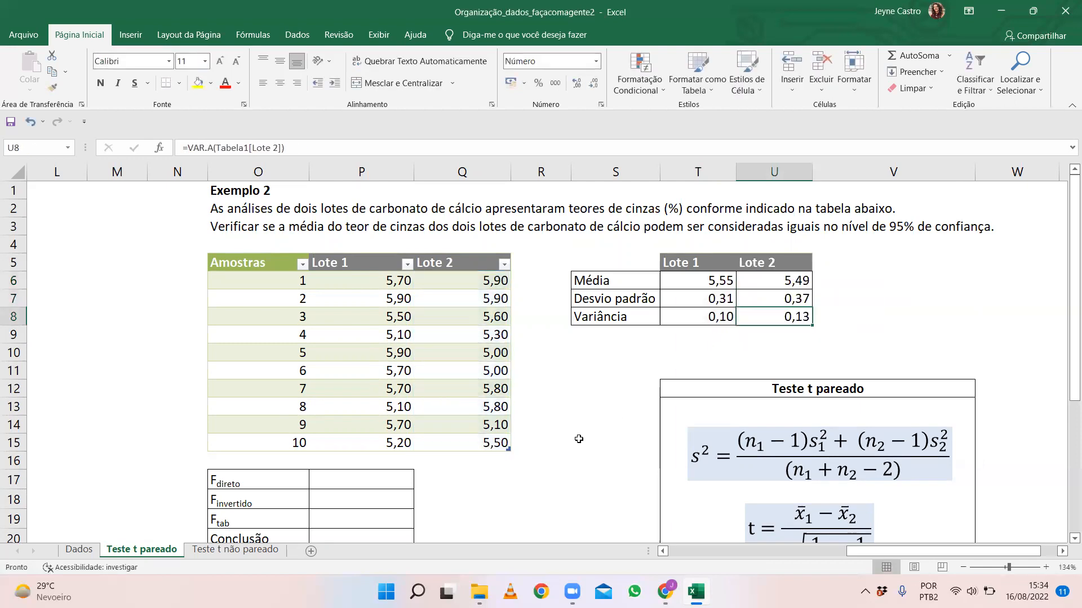
# - Calculate the direct F value in P17 by dividing the Lote 1 variance by the Lote 2 variance, =T8/U8
pyautogui.scroll(-1, 579, 439)
pyautogui.click(313, 428)
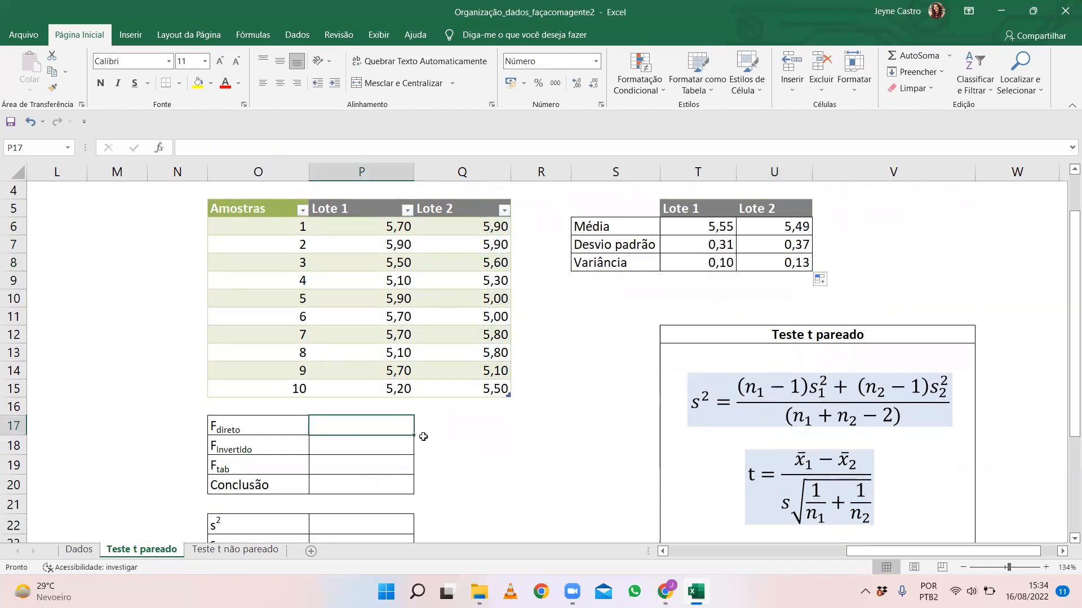
pyautogui.write('=')
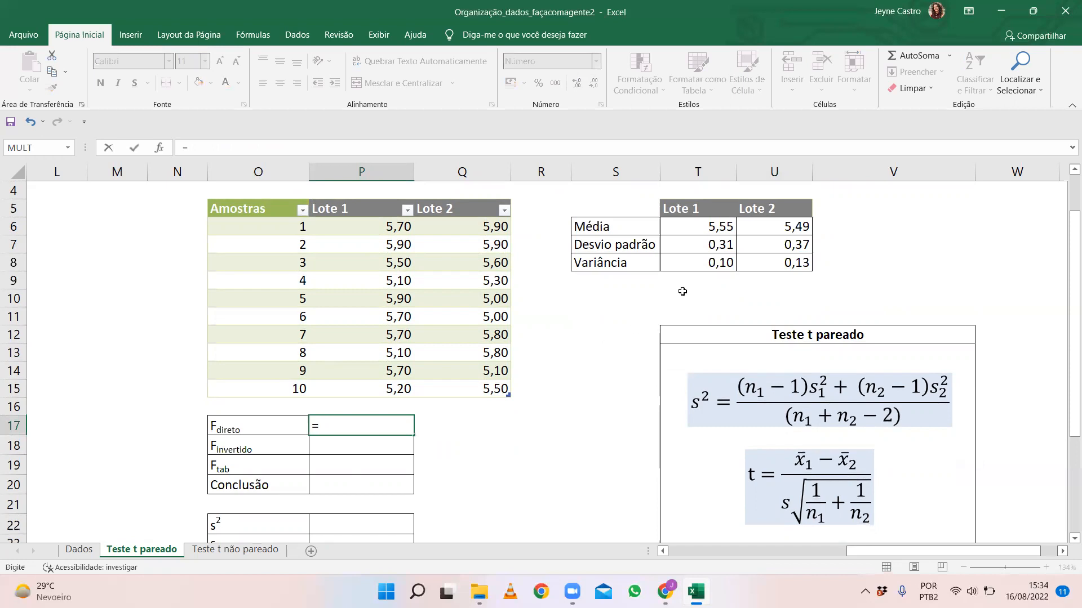
pyautogui.click(695, 264)
pyautogui.write('/')
pyautogui.click(768, 261)
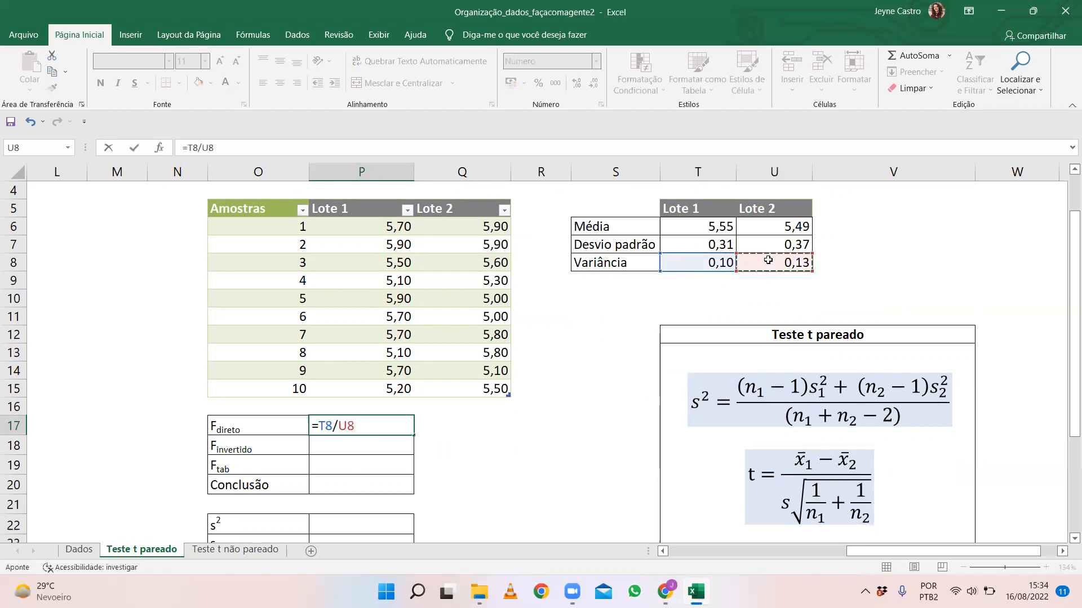
pyautogui.press('Return')
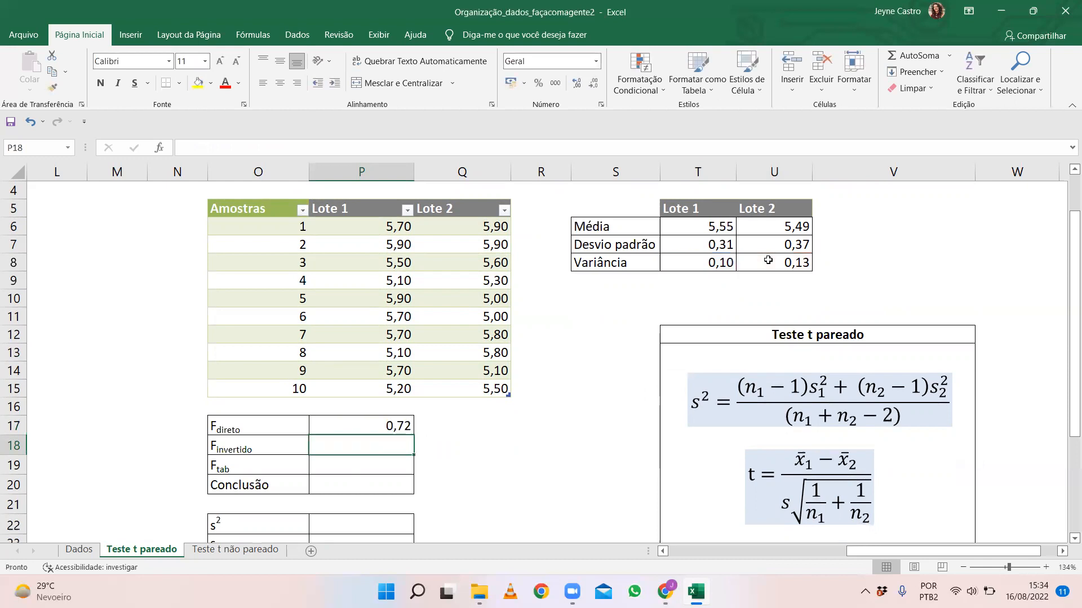
# - Calculate the inverted F value in P18 as the reciprocal of the direct F, =1/P17
pyautogui.write('=1/')
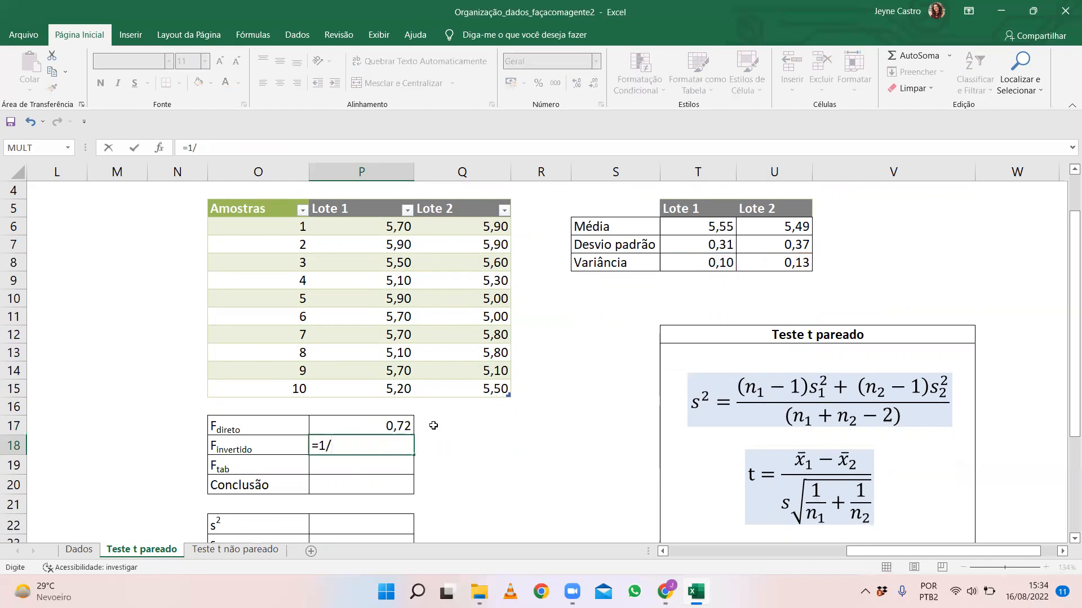
pyautogui.click(411, 426)
pyautogui.press('Return')
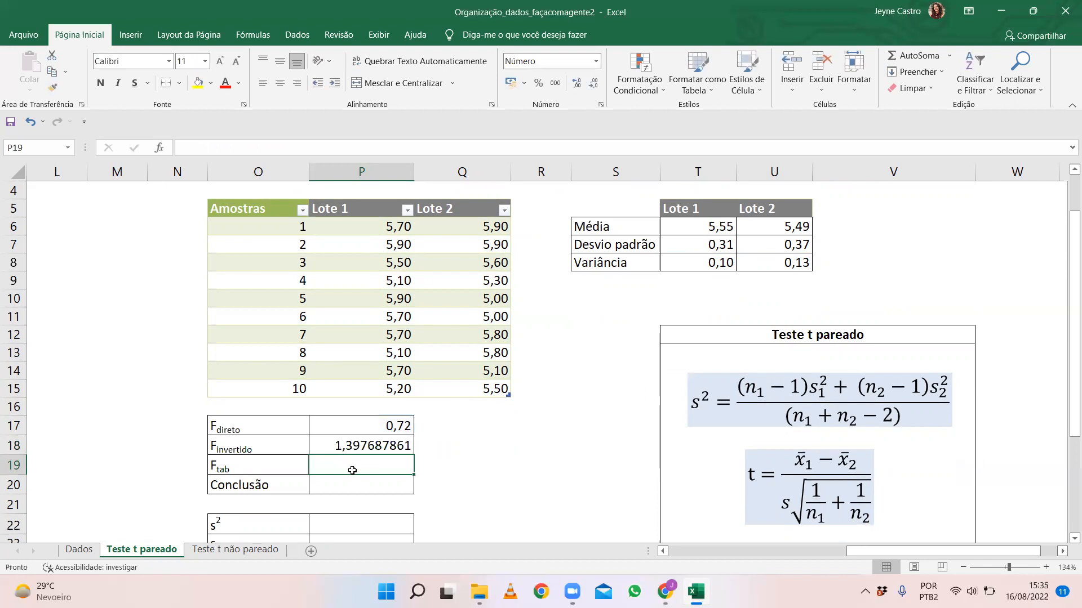
# - Calculate the tabulated F value in P19 with =INV.F.CD(0,05;9;9), using 0,05 probability and 9 degrees of freedom for both lots
pyautogui.write('=inv')
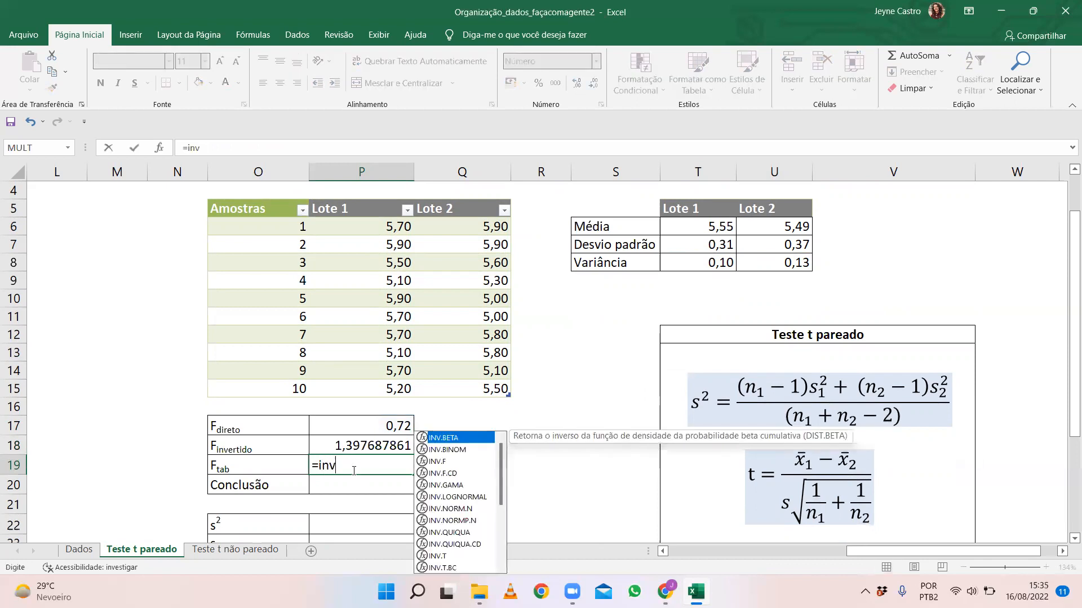
pyautogui.doubleClick(449, 475)
pyautogui.write('0')
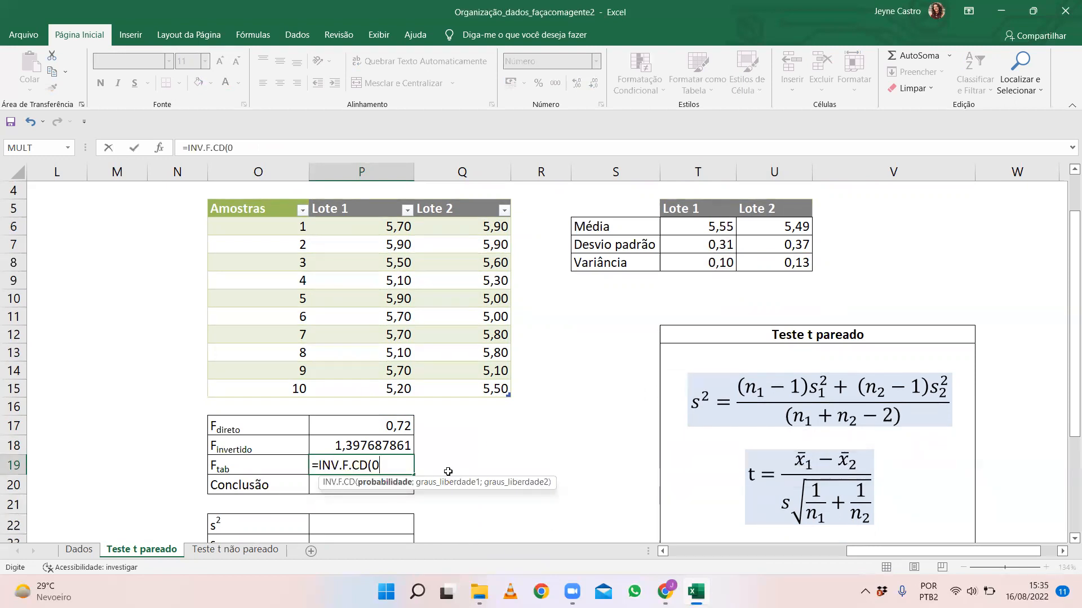
pyautogui.write(',05;')
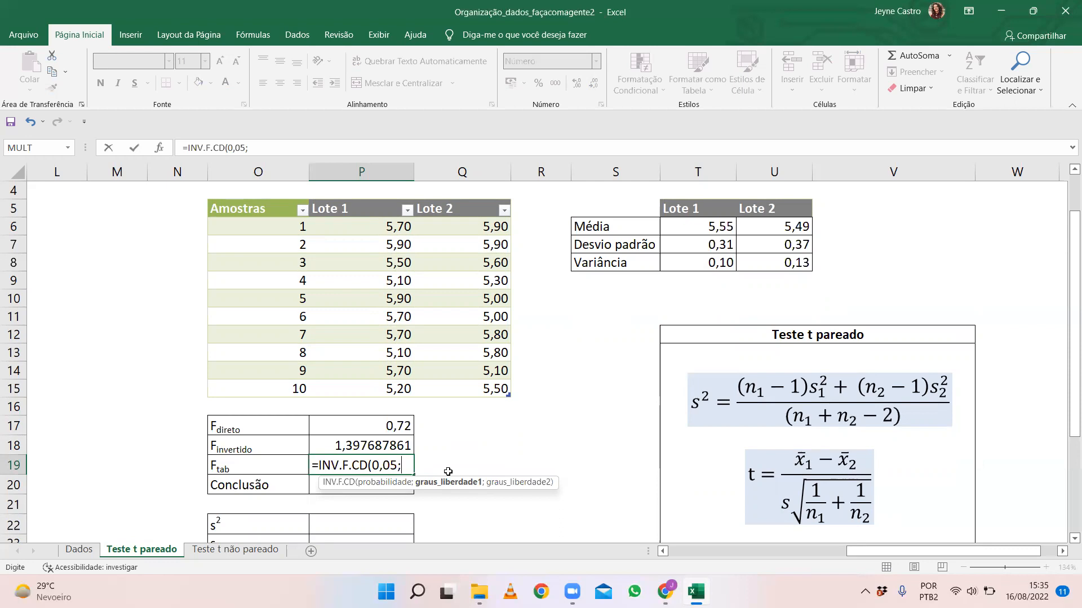
pyautogui.write('9;9')
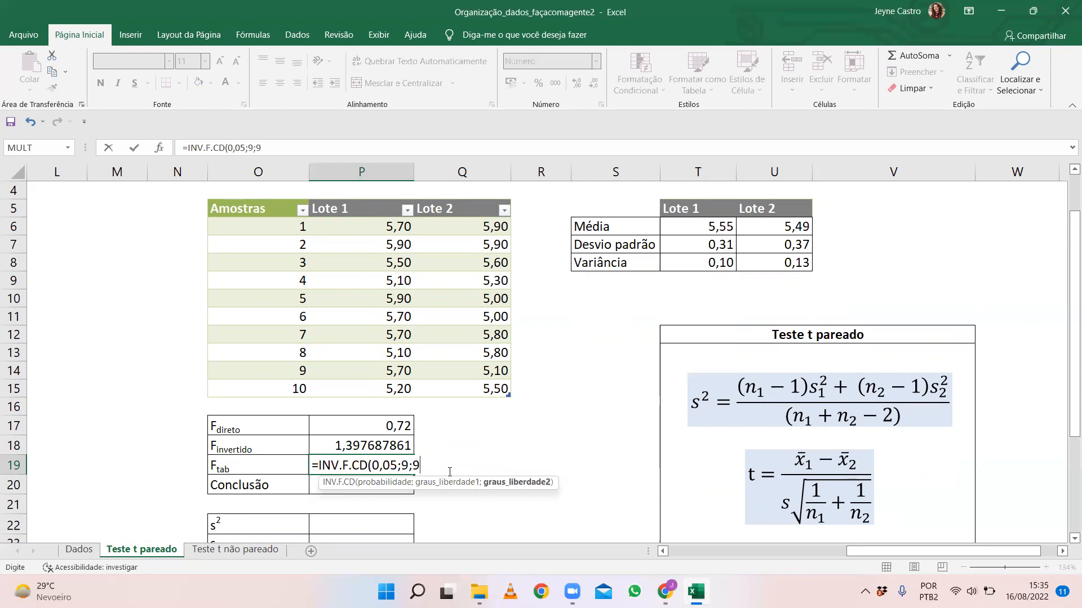
pyautogui.write(')')
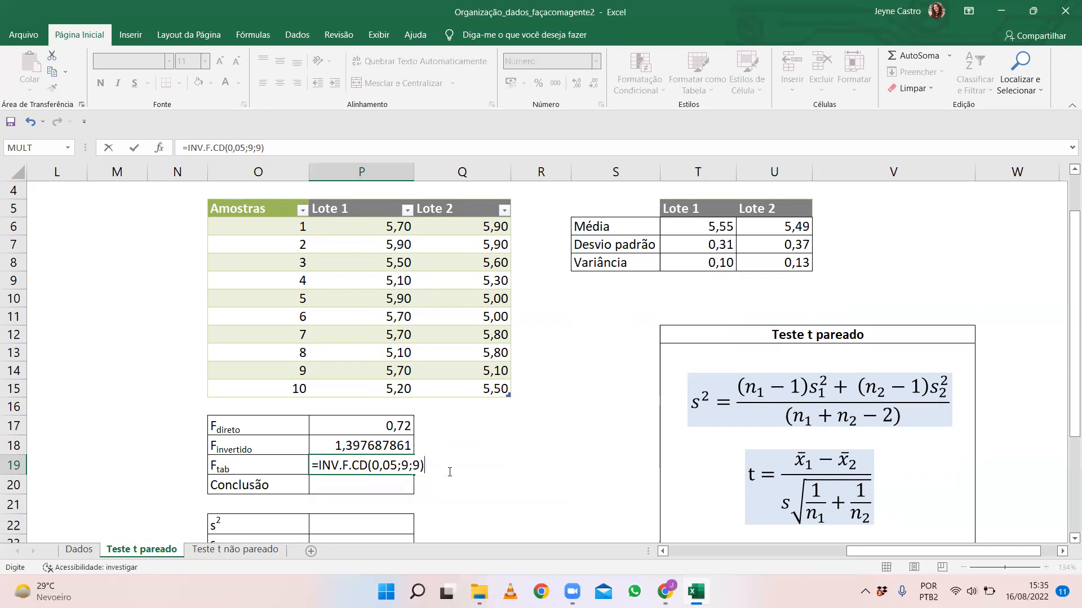
pyautogui.press('Return')
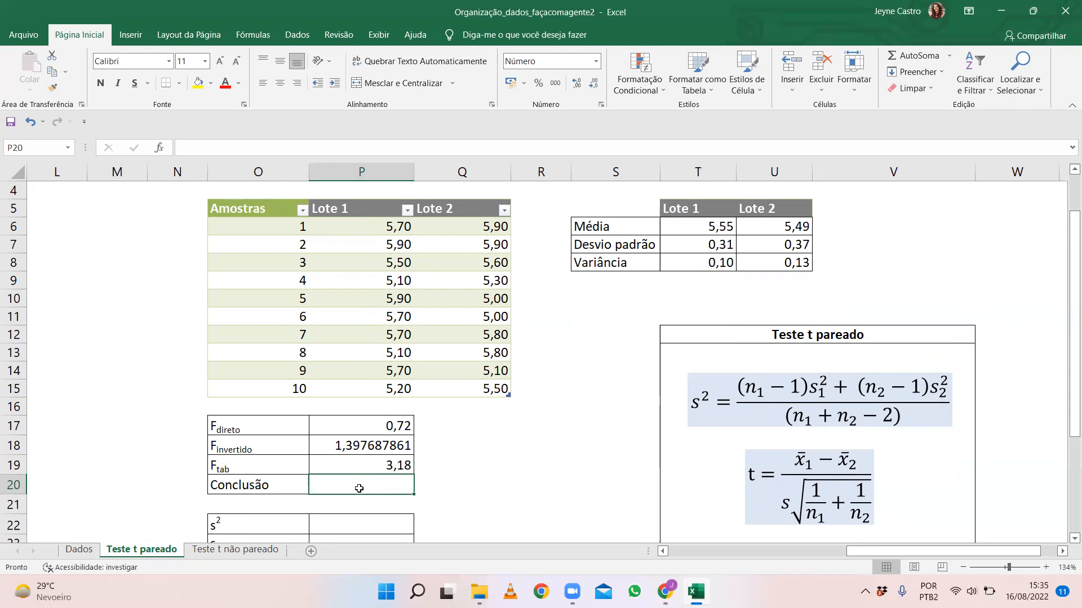
# - Enter "Não há diferença" as the conclusion of the F test in P20
pyautogui.write('Não h')
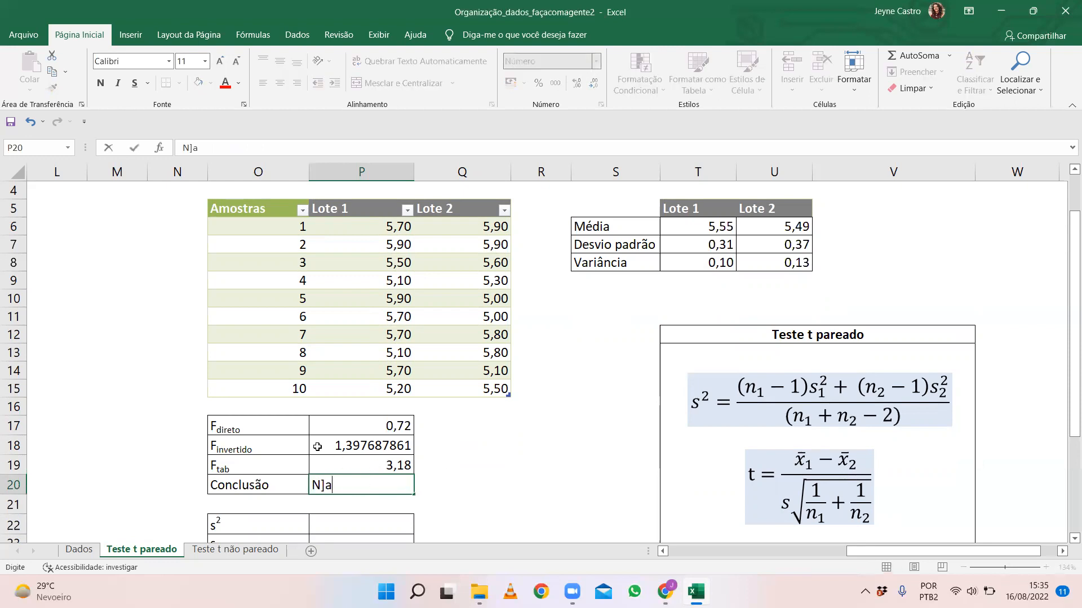
pyautogui.press('BackSpace')
pyautogui.press('BackSpace')
pyautogui.press('BackSpace')
pyautogui.press('BackSpace')
pyautogui.write('ão há diferença')
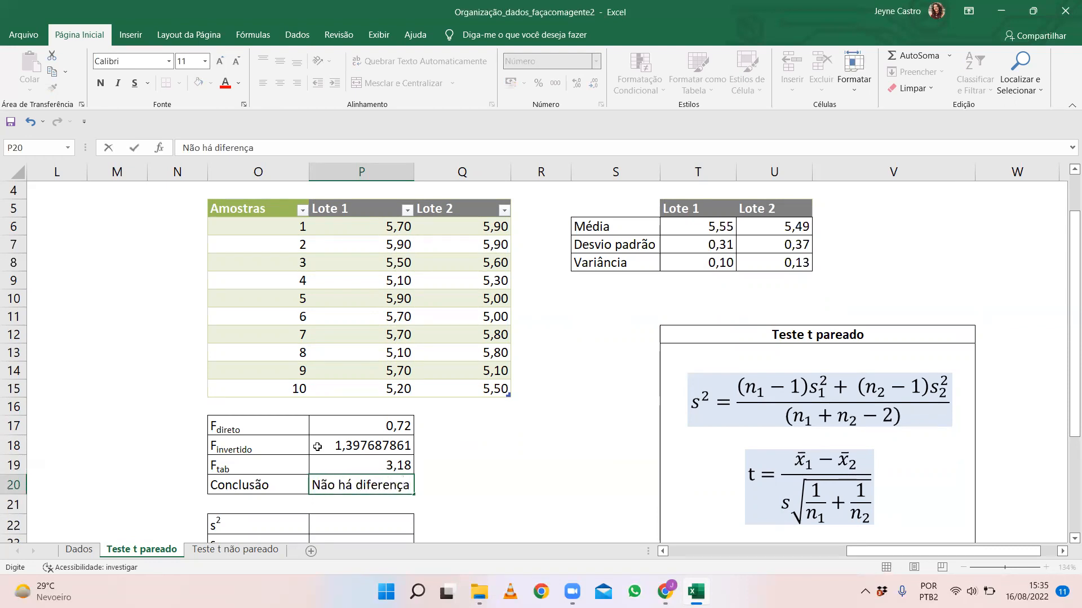
pyautogui.click(324, 444)
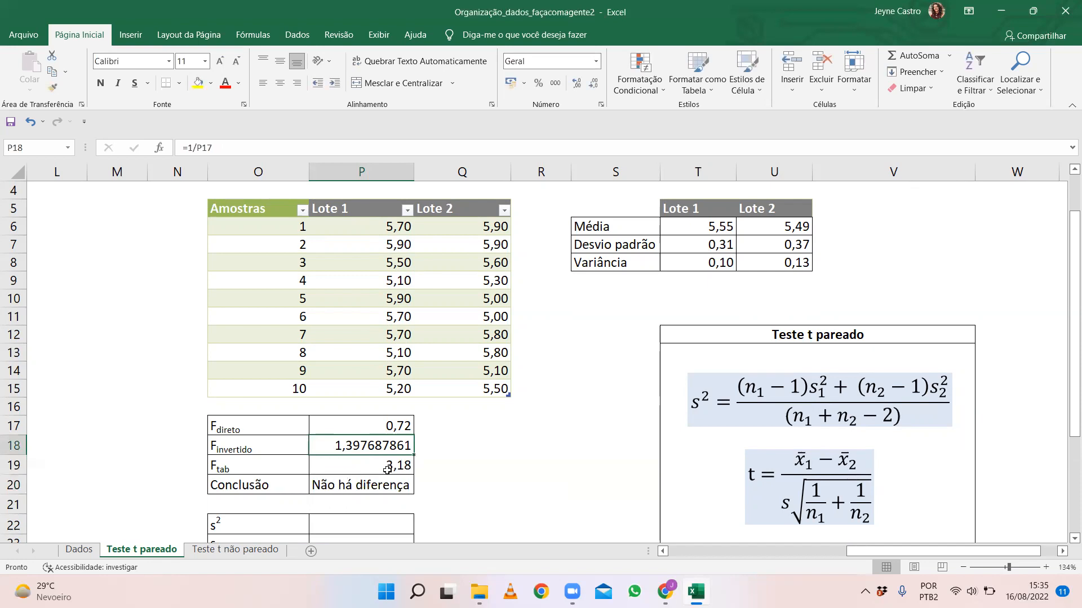
# - Calculate the pooled variance s² in P22 with =(((10-1)*T8)+((10-1)*U8))/(10+10-2), using both lots' variances
pyautogui.scroll(-3, 387, 469)
pyautogui.scroll(1, 360, 428)
pyautogui.click(332, 420)
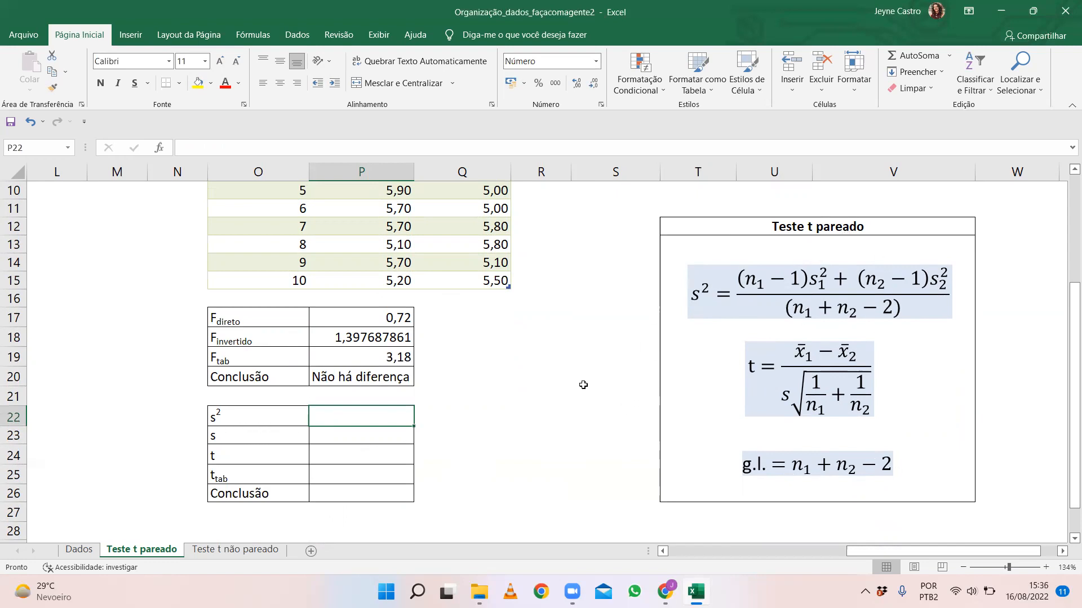
pyautogui.write('=(((')
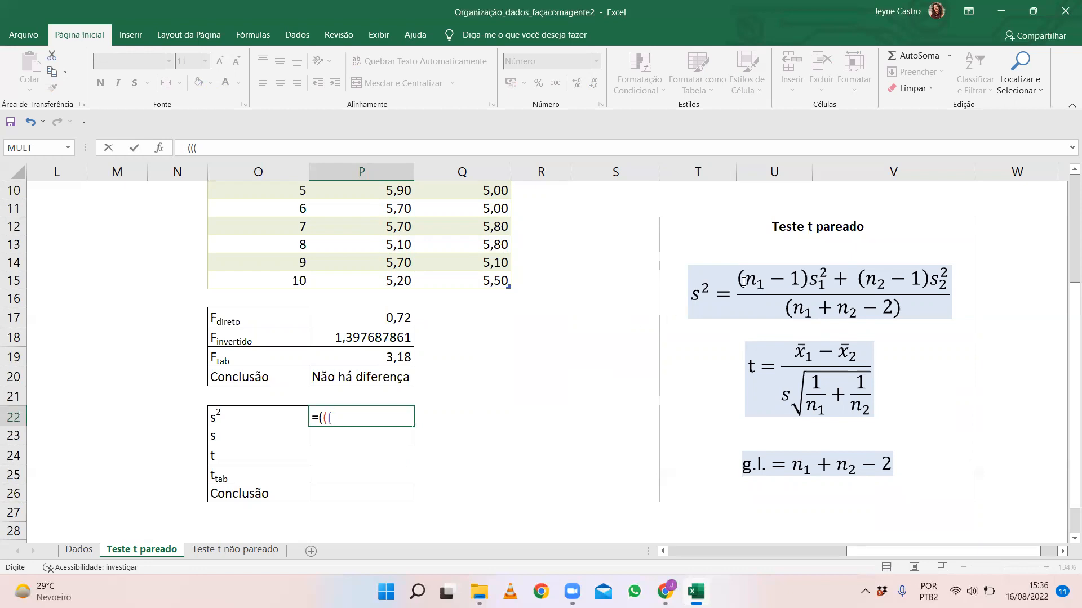
pyautogui.scroll(3, 684, 390)
pyautogui.scroll(-2, 396, 302)
pyautogui.scroll(-1, 396, 302)
pyautogui.write('10-1')
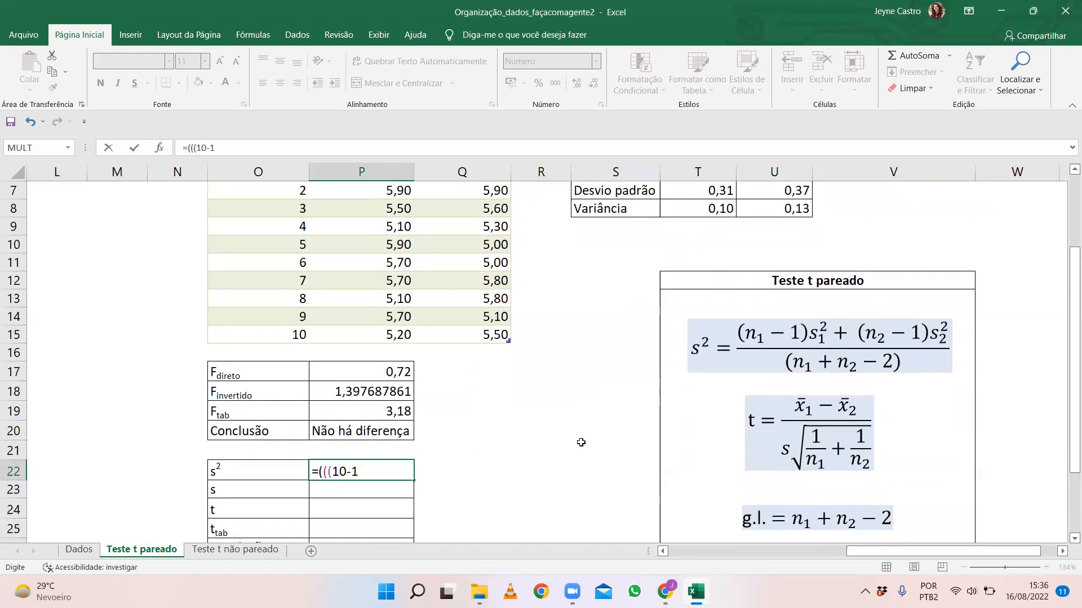
pyautogui.write(')*')
pyautogui.scroll(2, 698, 317)
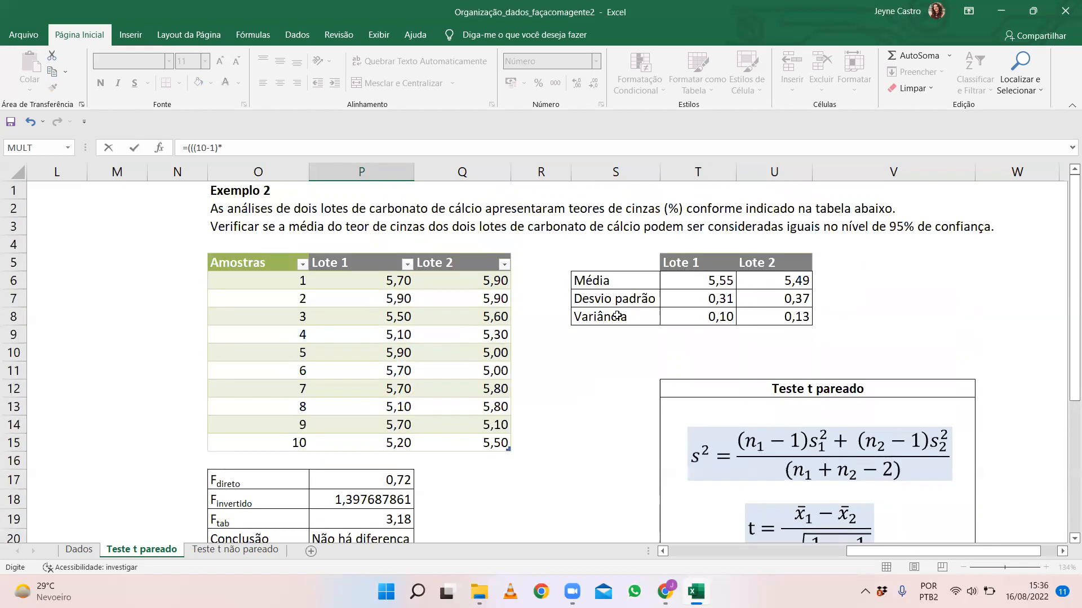
pyautogui.click(687, 316)
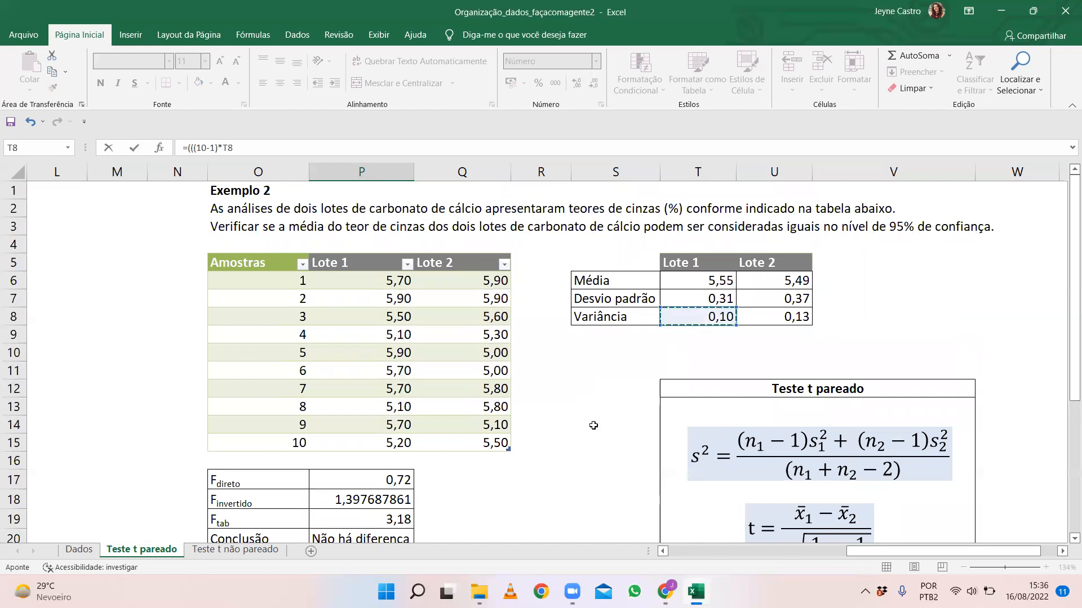
pyautogui.scroll(-4, 593, 425)
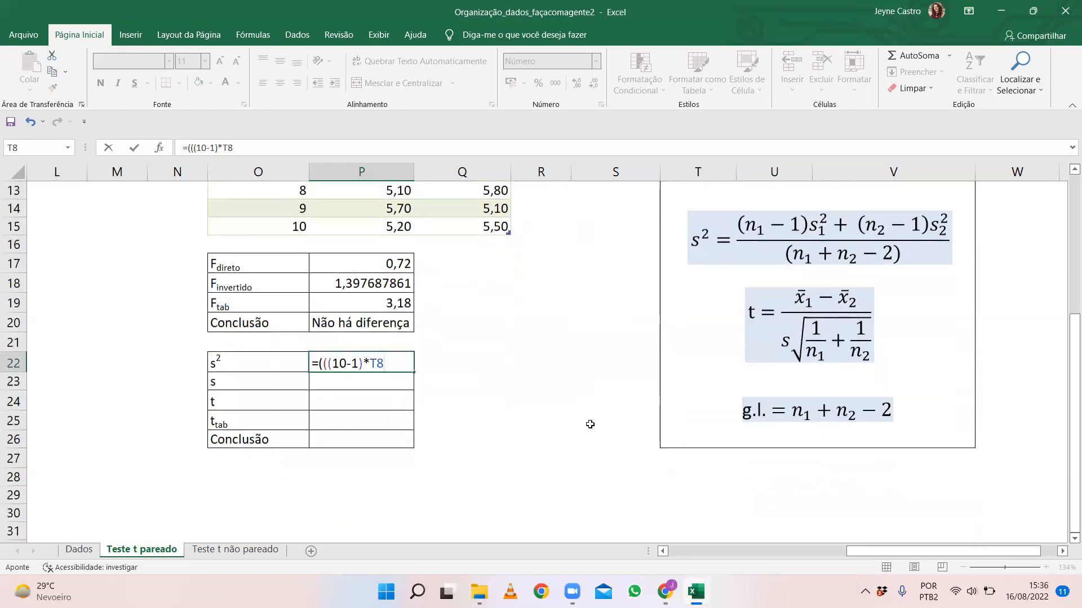
pyautogui.write(')+(10-1)')
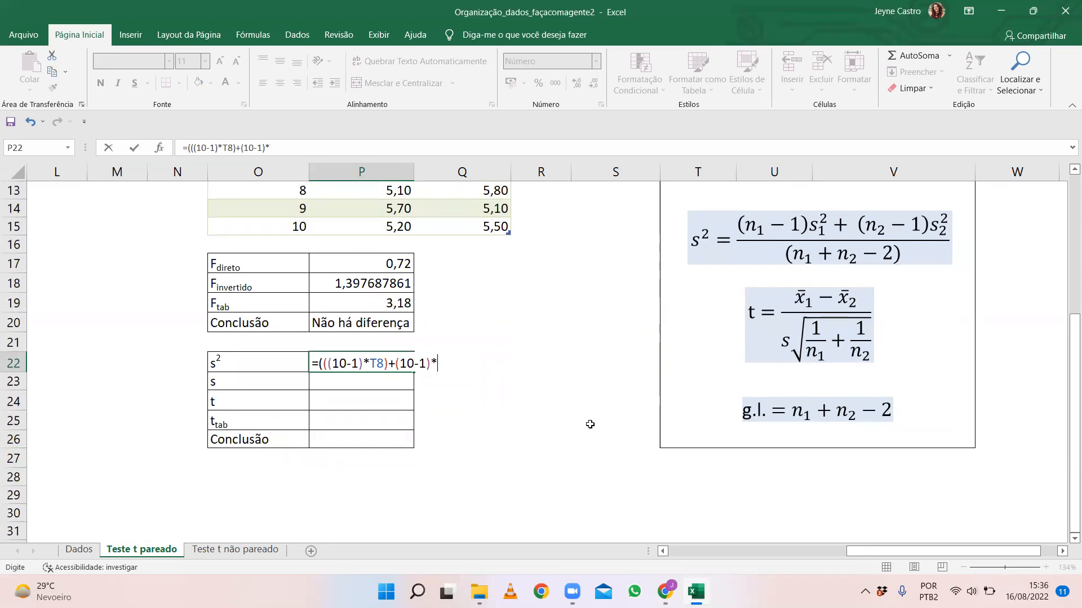
pyautogui.write('*')
pyautogui.scroll(3, 690, 365)
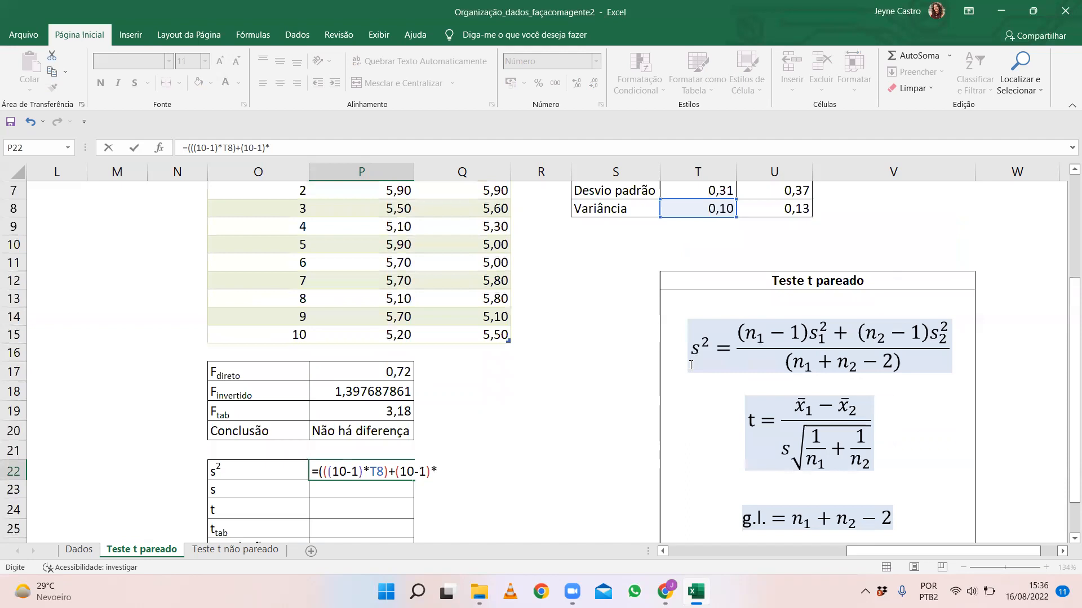
pyautogui.click(786, 265)
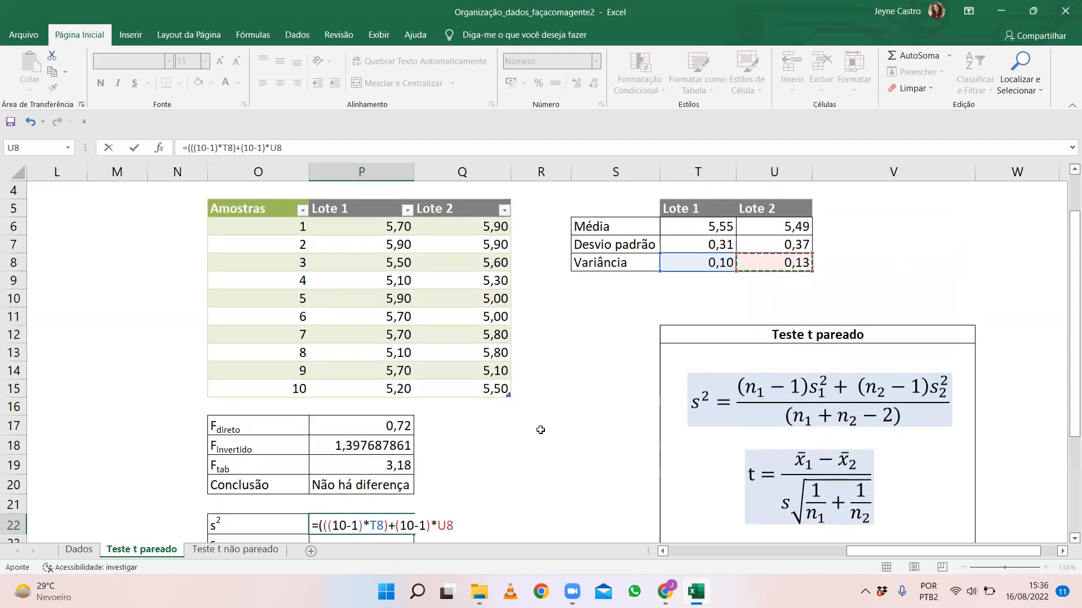
pyautogui.write(')')
pyautogui.click(396, 526)
pyautogui.write('(')
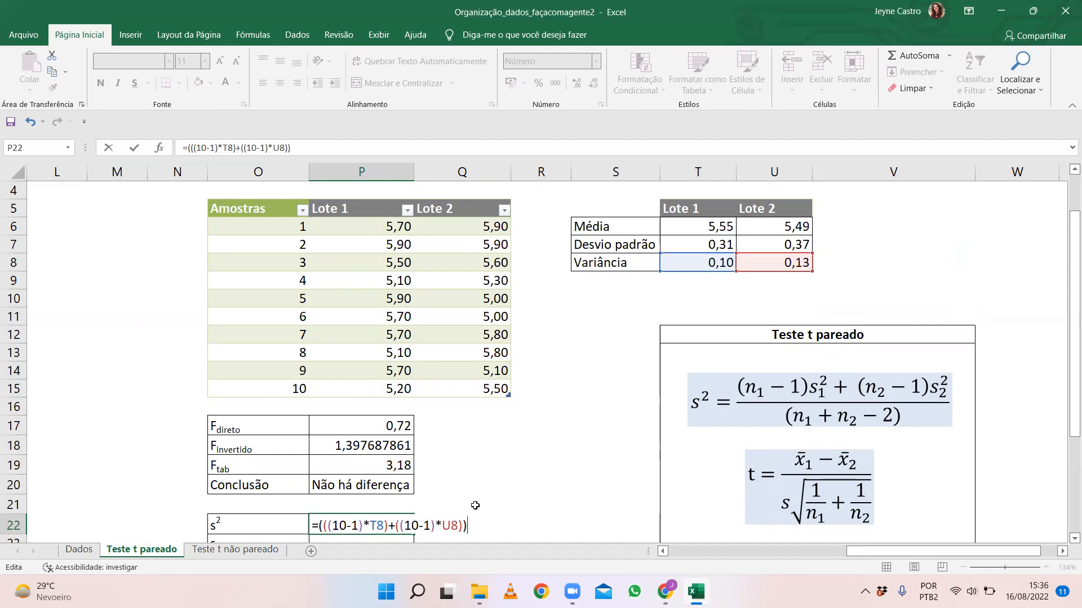
pyautogui.scroll(-3, 476, 507)
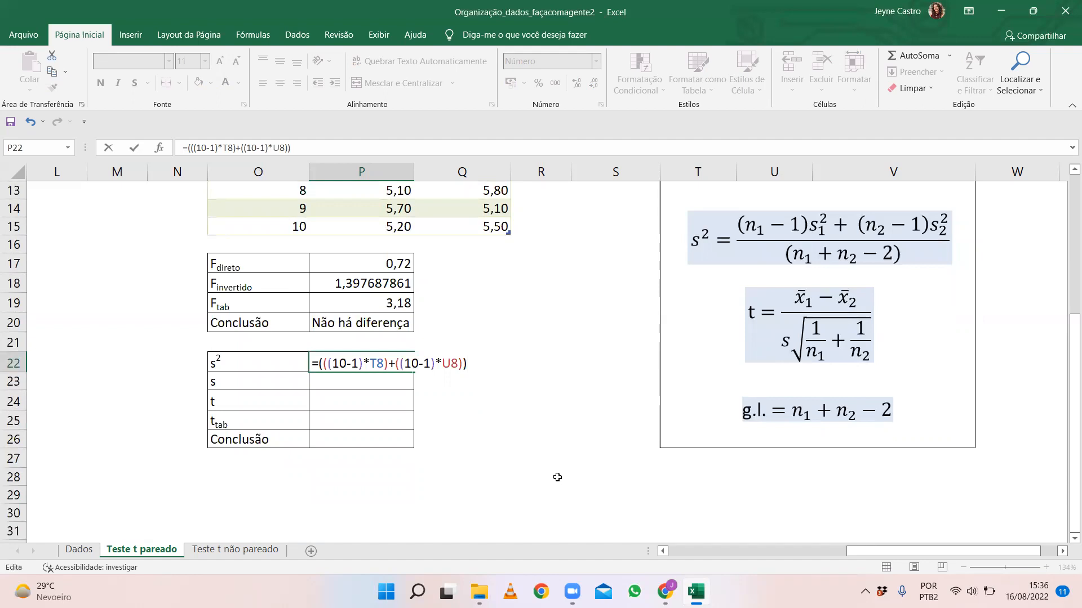
pyautogui.write('/(10+10-2)')
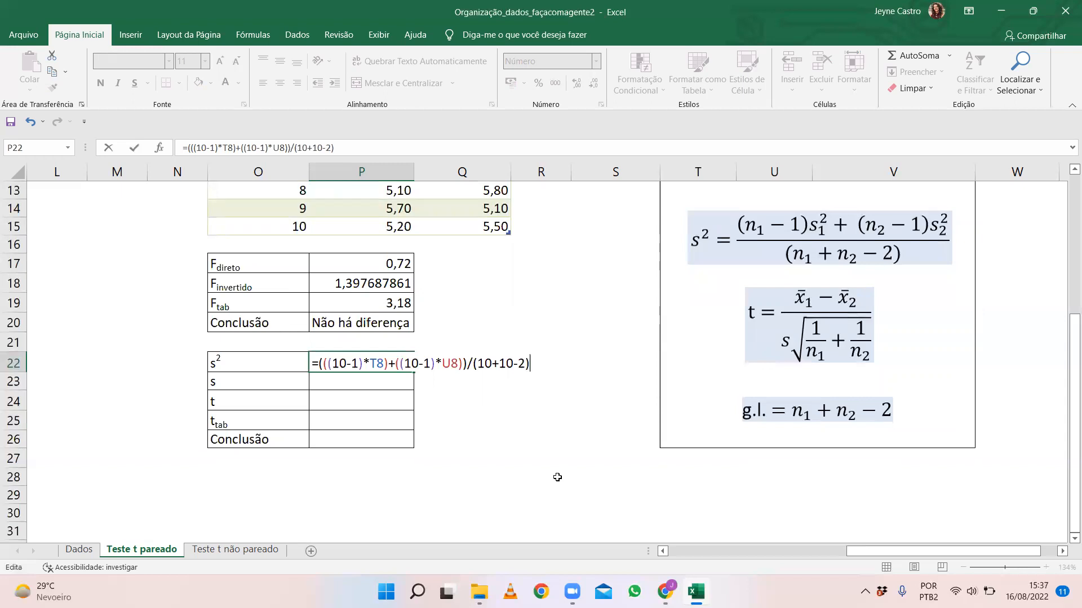
pyautogui.press('Return')
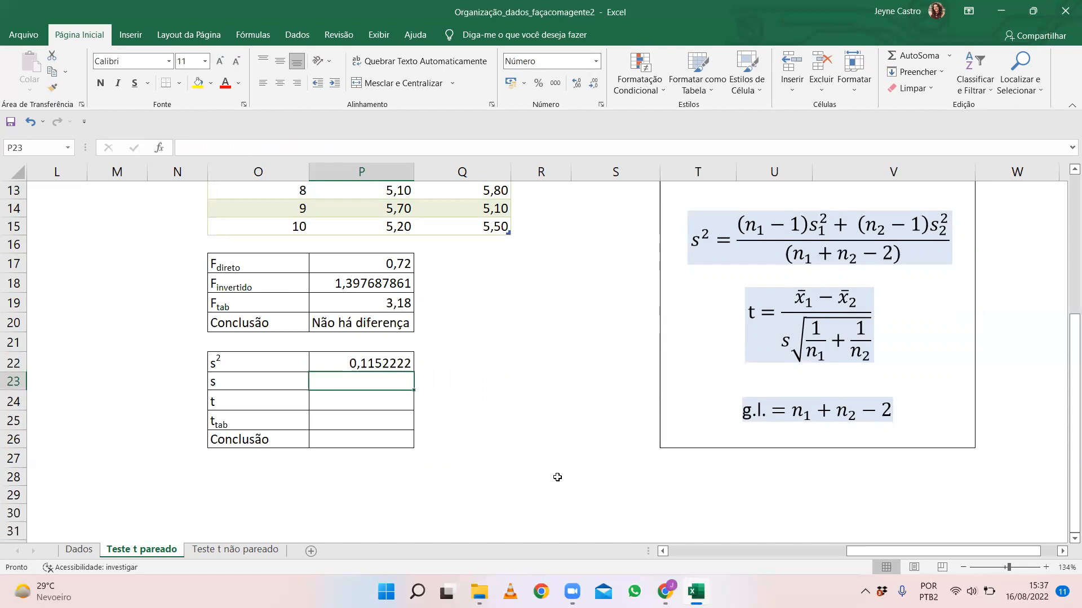
# - Calculate the pooled standard deviation s in P23 as the square root of the pooled variance, =P22^0,5
pyautogui.write('=')
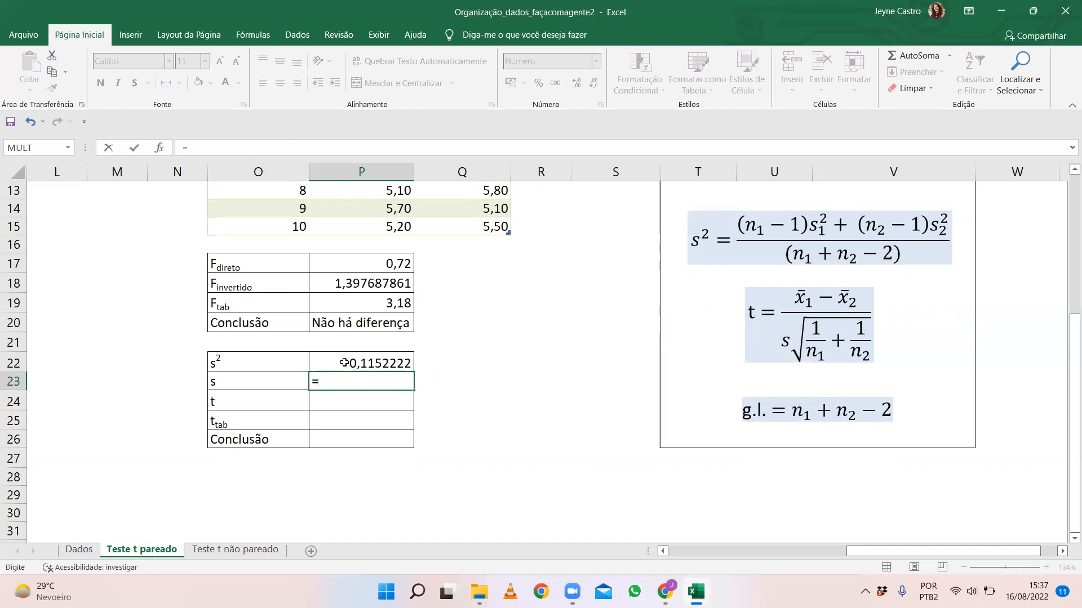
pyautogui.click(344, 363)
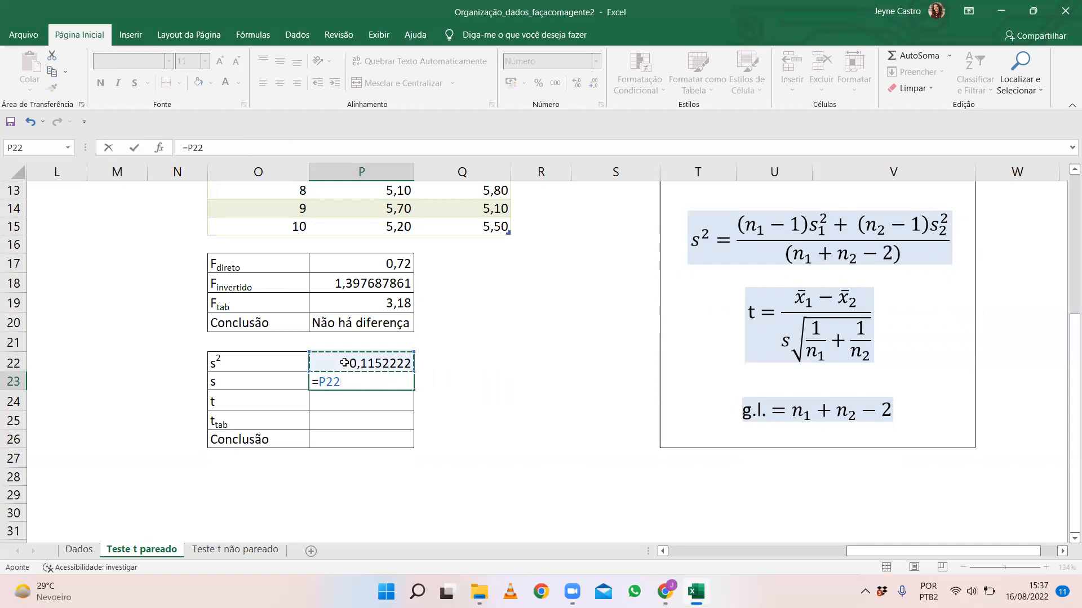
pyautogui.write('^0,5')
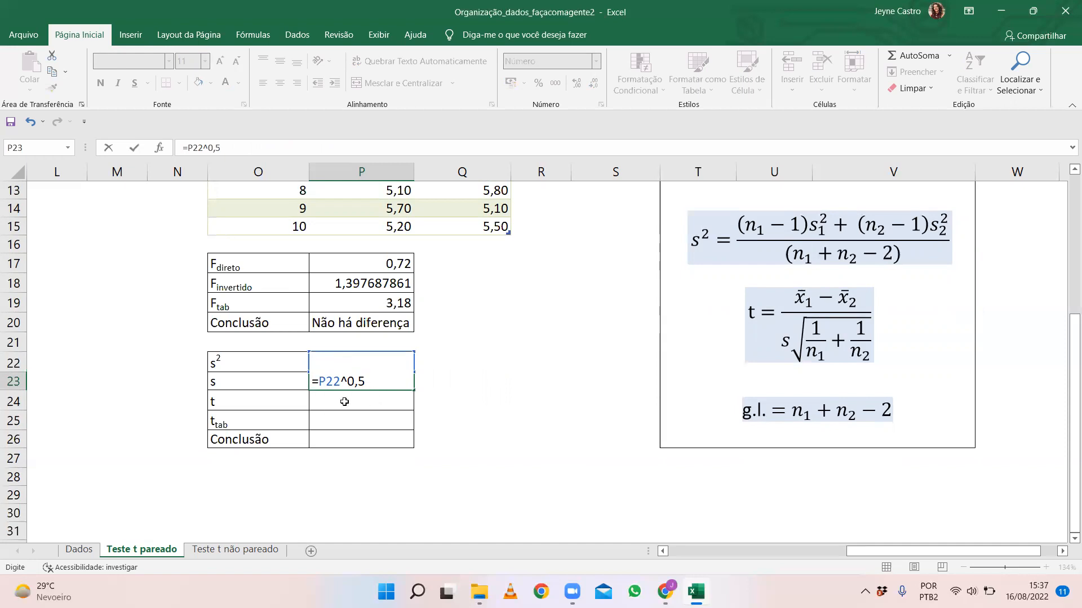
pyautogui.press('Return')
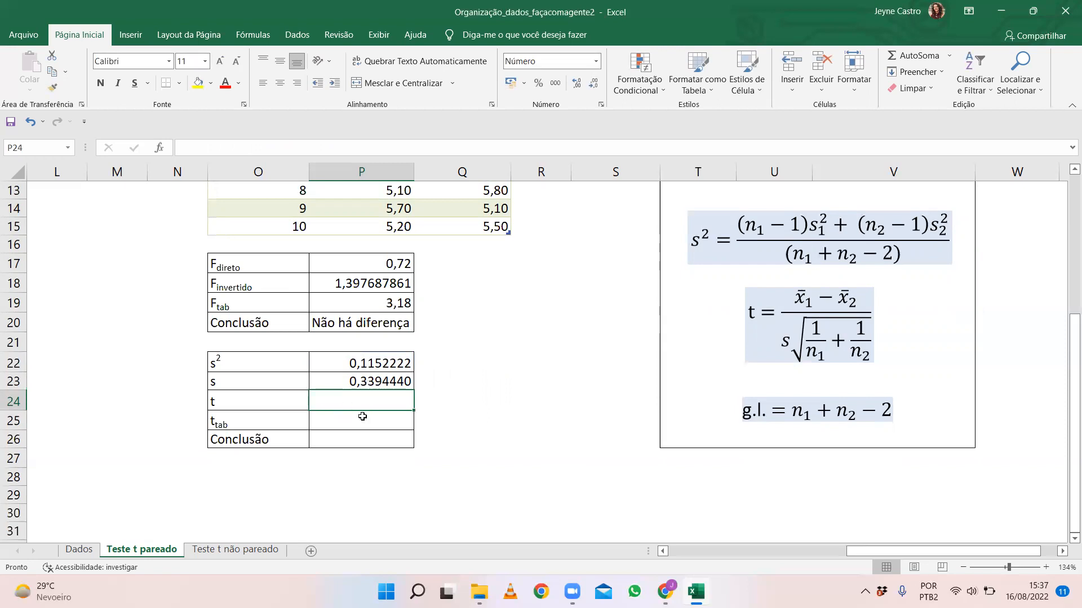
# - Calculate the t statistic in P24 from the two lot means and s, using =(T6-U6)/(P23*(1/10+1/10)^0,5)
pyautogui.write('=')
pyautogui.scroll(1, 552, 433)
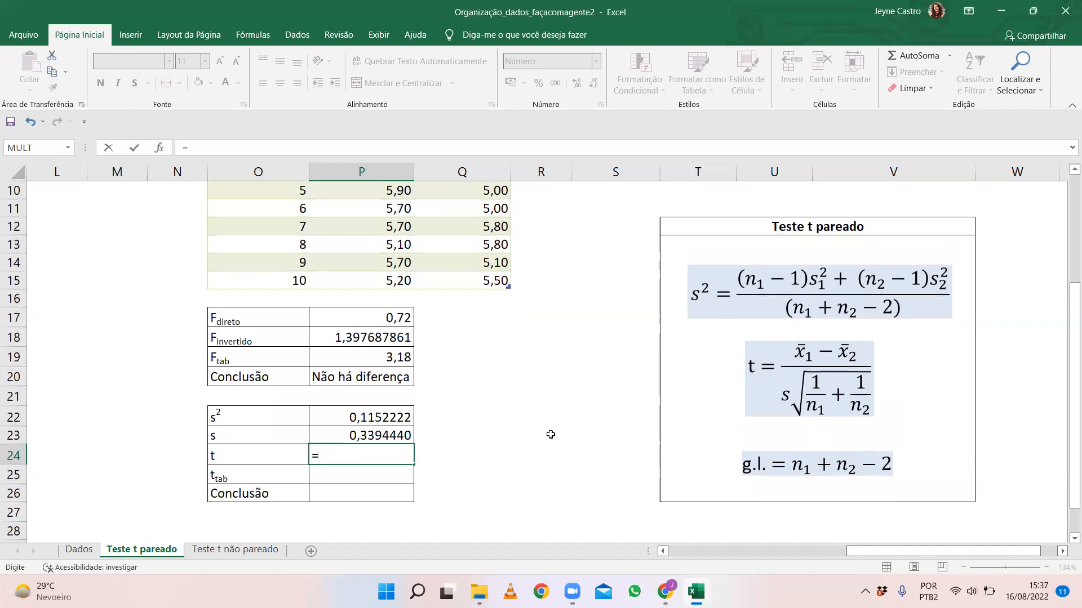
pyautogui.write('(')
pyautogui.scroll(2, 602, 428)
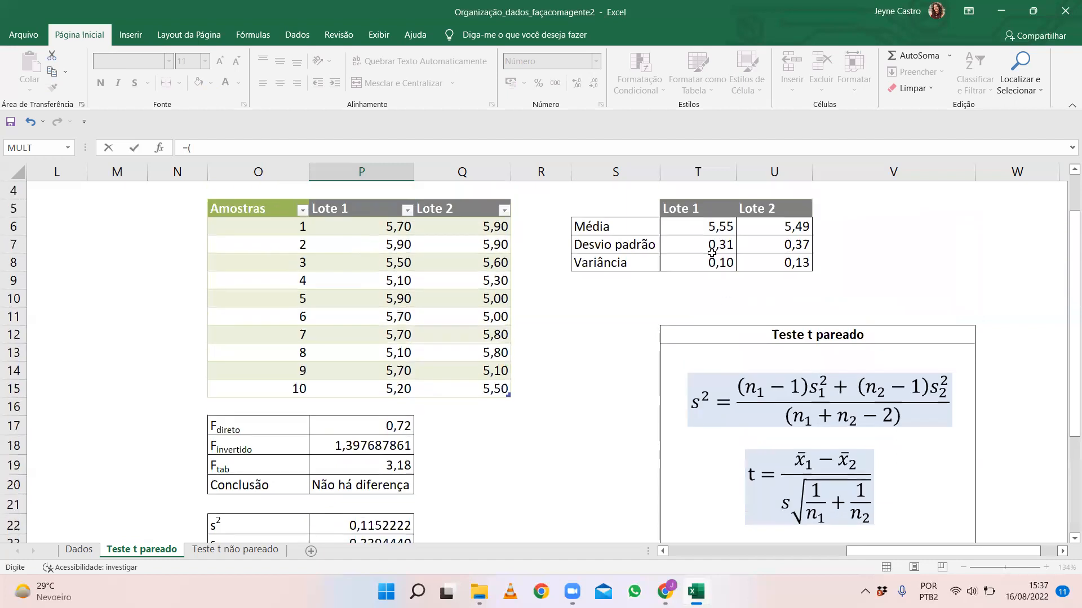
pyautogui.click(713, 227)
pyautogui.write('-')
pyautogui.click(782, 226)
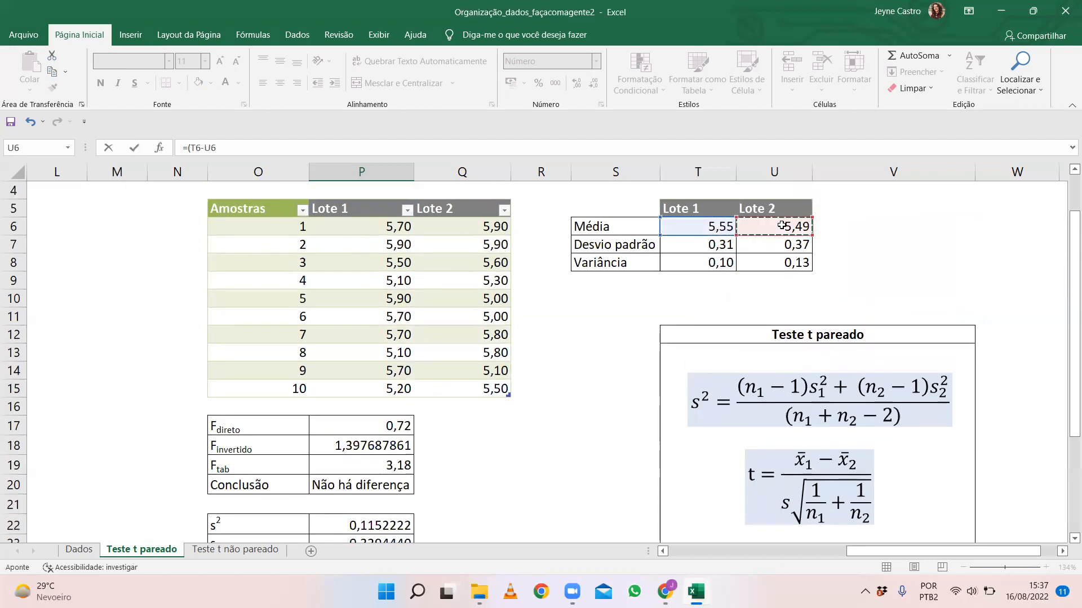
pyautogui.write(')/')
pyautogui.scroll(-2, 564, 324)
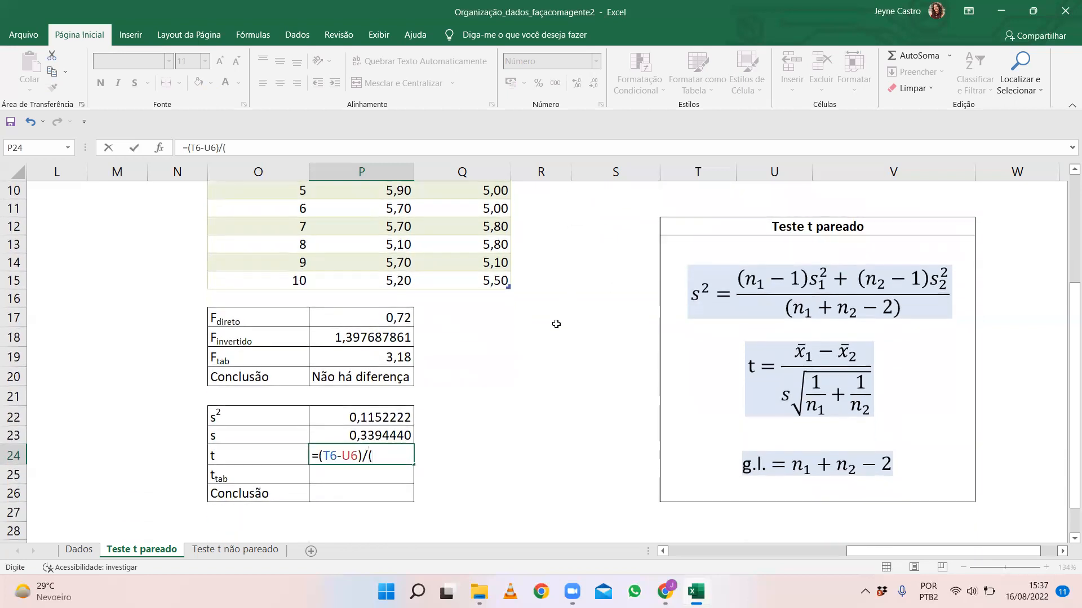
pyautogui.write('/(')
pyautogui.click(361, 439)
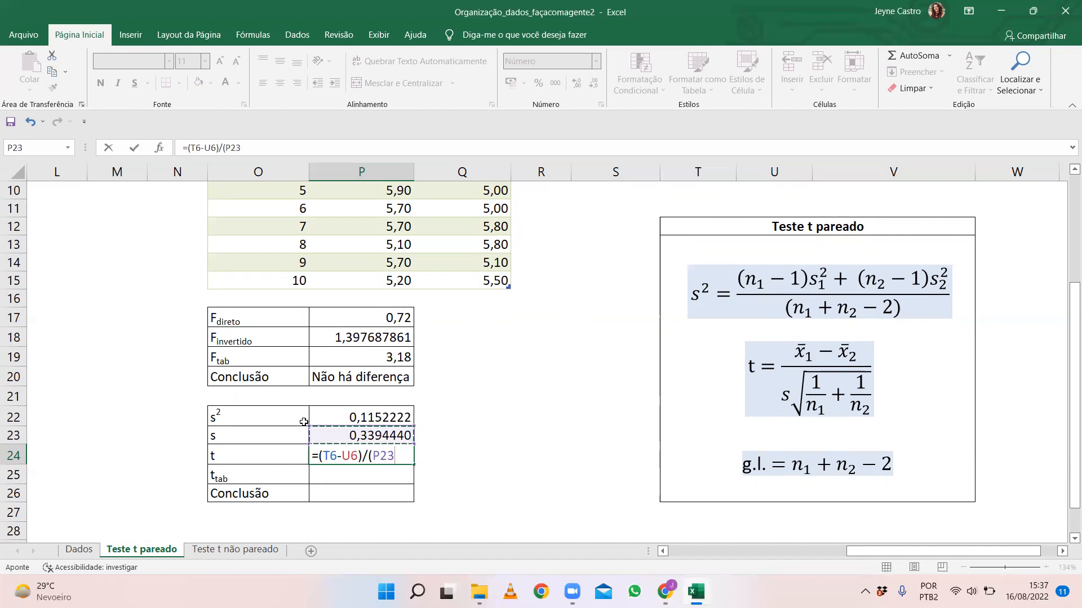
pyautogui.write('*(1')
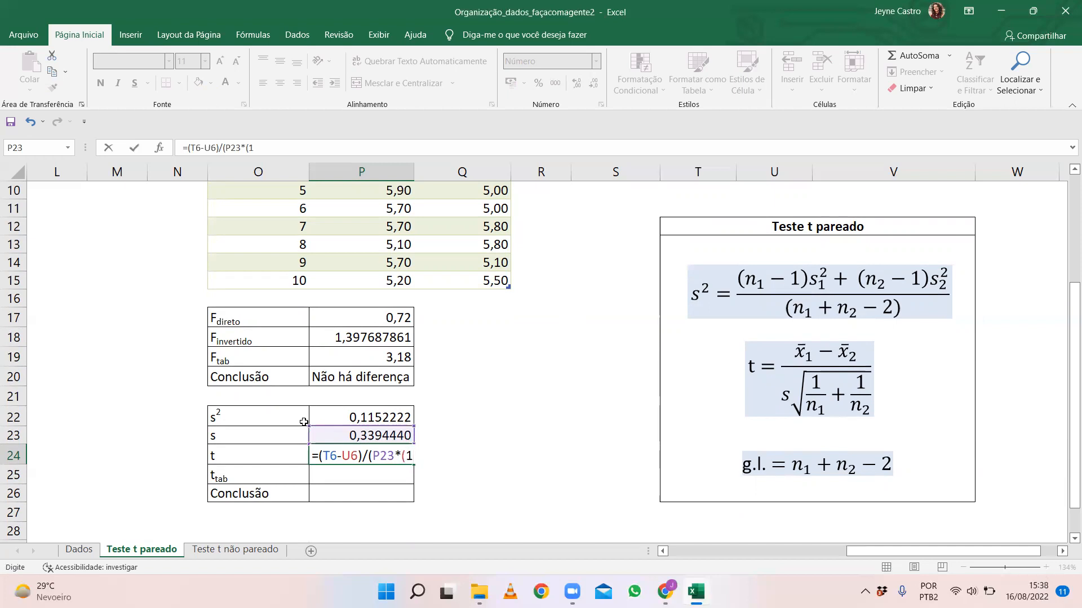
pyautogui.write('/10+1/10)')
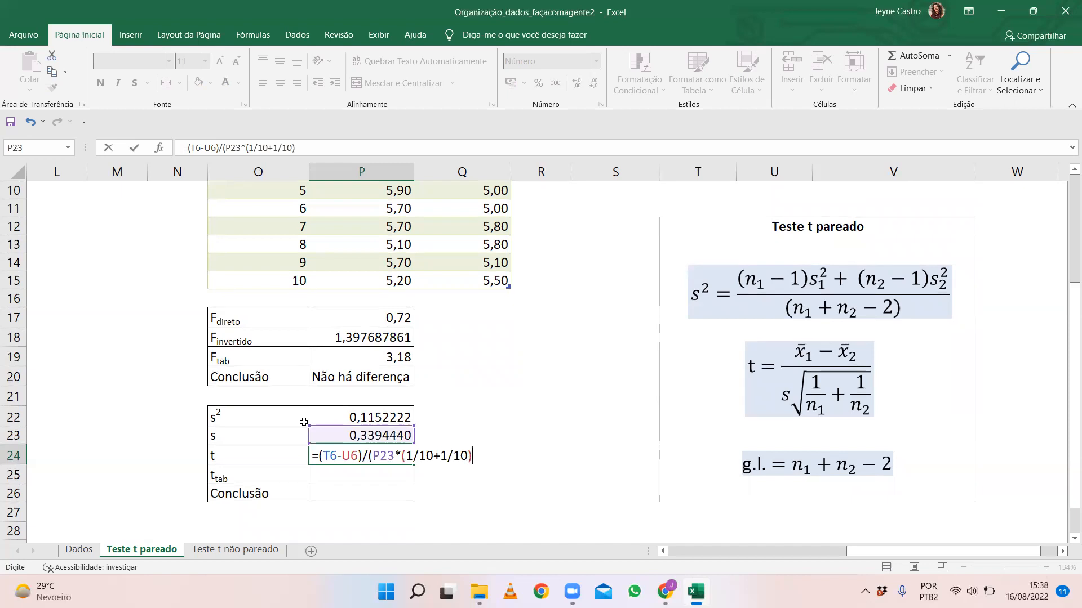
pyautogui.write('^0,5')
pyautogui.press('Return')
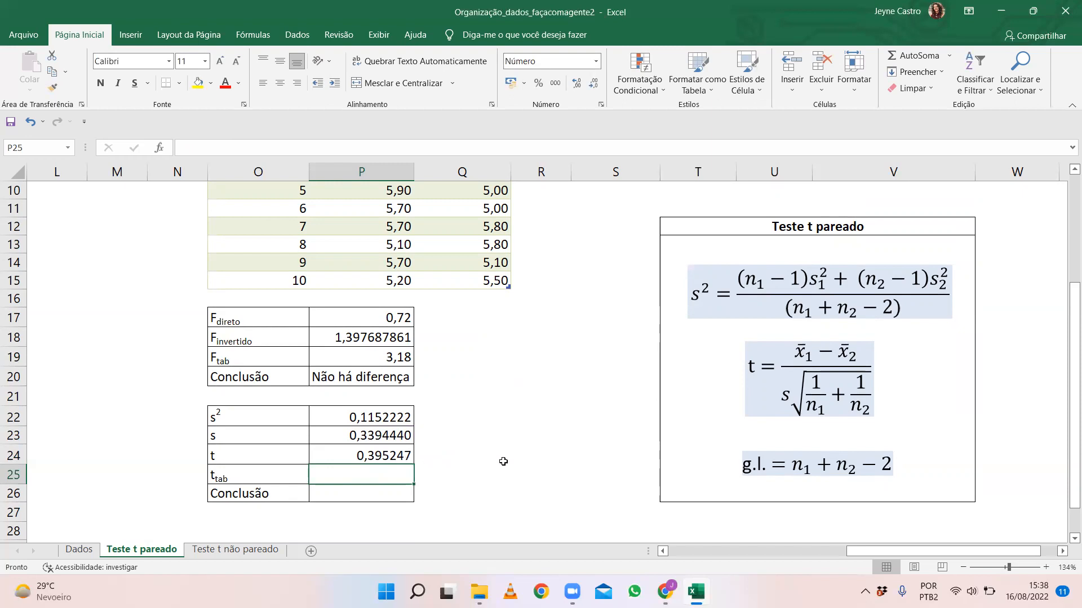
# - Calculate the tabulated t value in P25 with INV.T.BC, using 0,05 probability and 18 degrees of freedom
pyautogui.write('=inv')
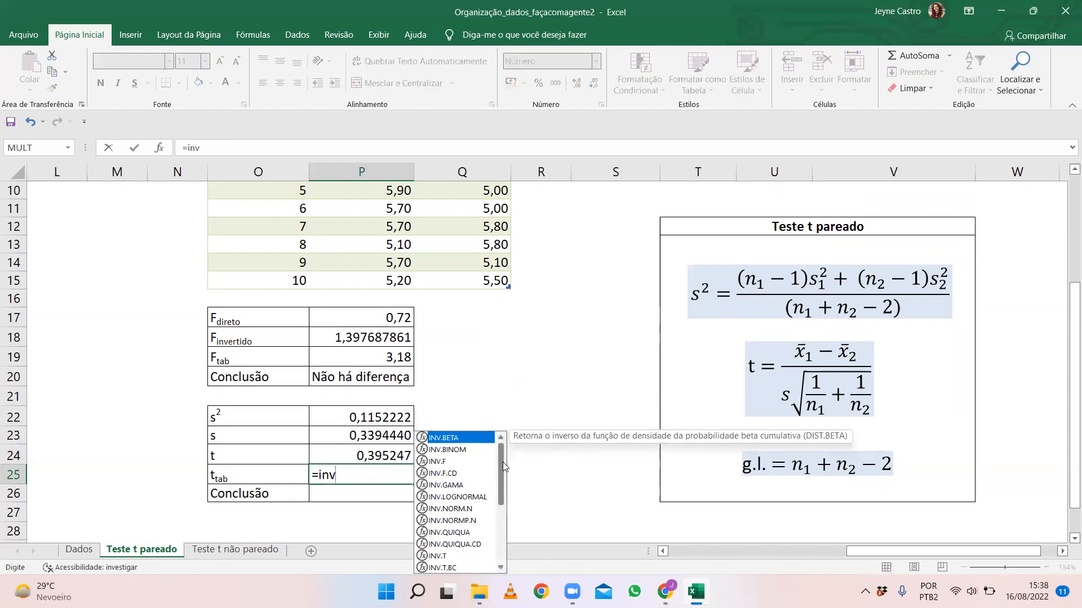
pyautogui.doubleClick(445, 567)
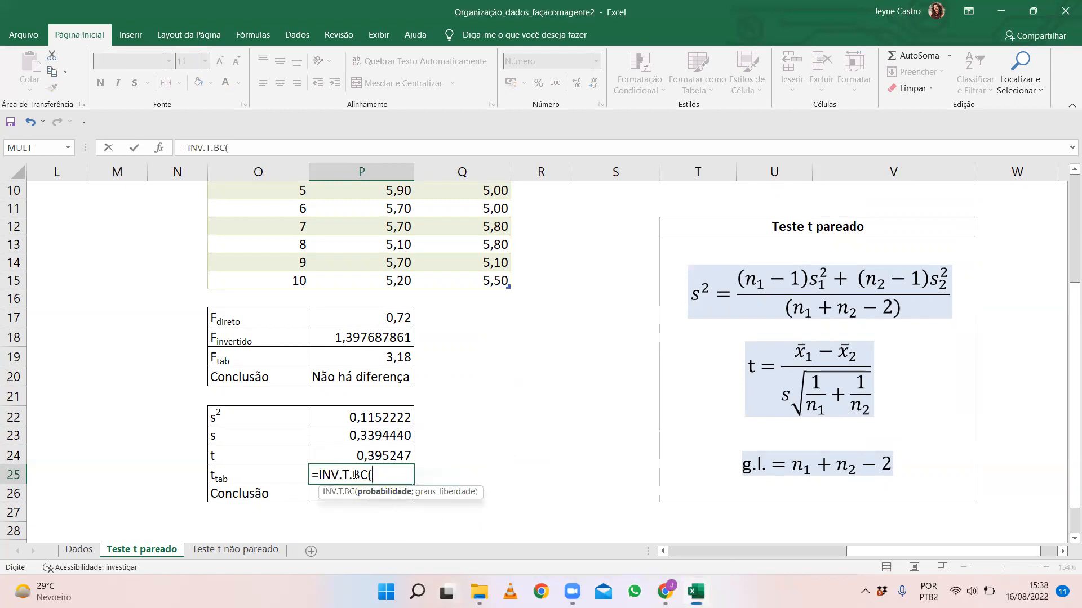
pyautogui.write('0,05;')
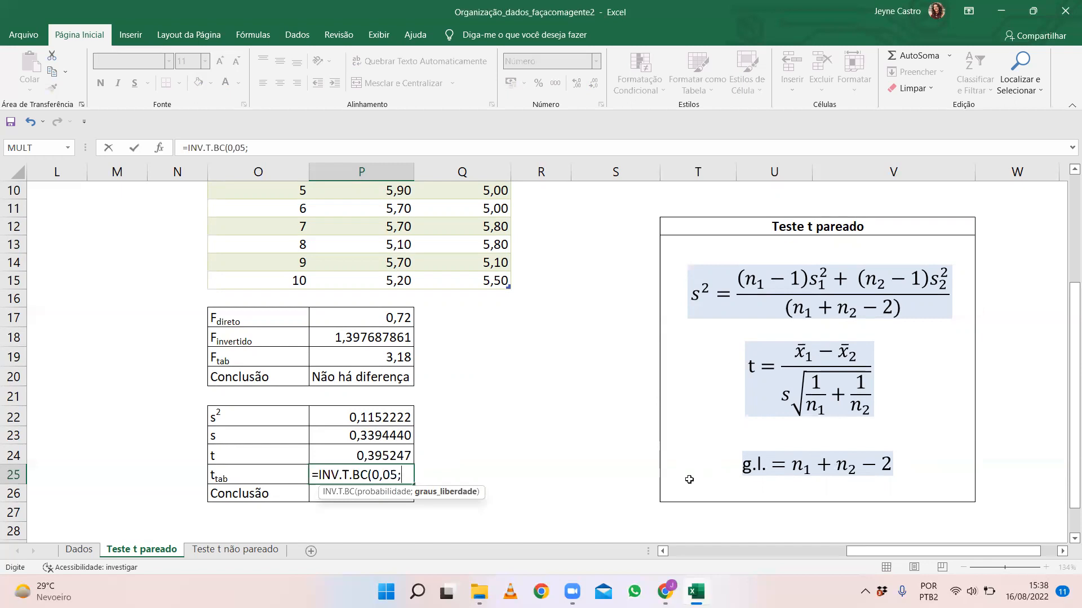
pyautogui.write('8)')
pyautogui.press('Return')
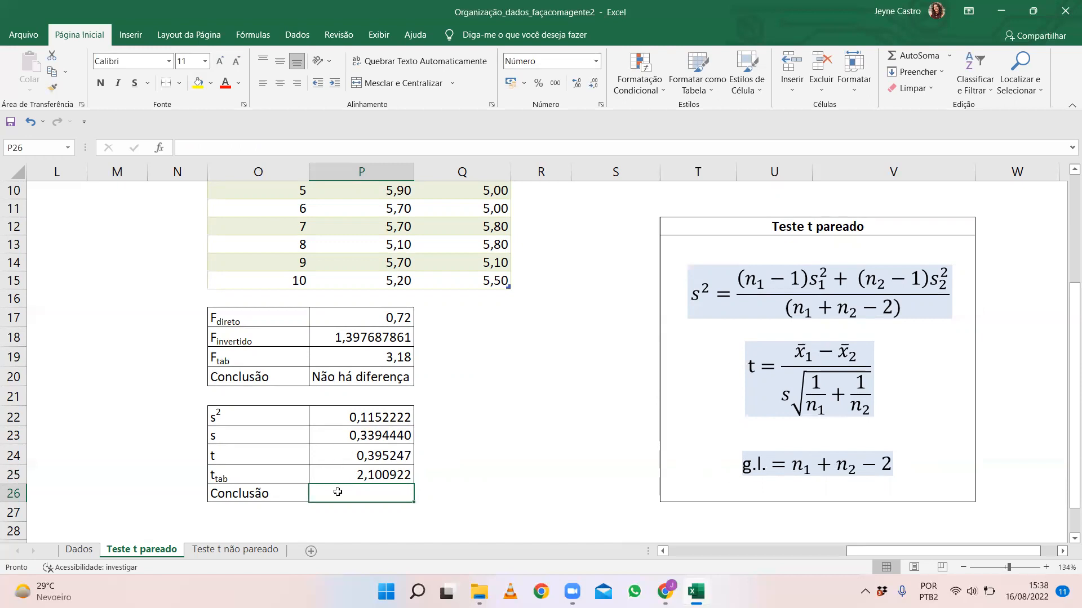
# - Enter "Não há diferença" as the conclusion of the paired t-test in P26
pyautogui.write('Não há diferença')
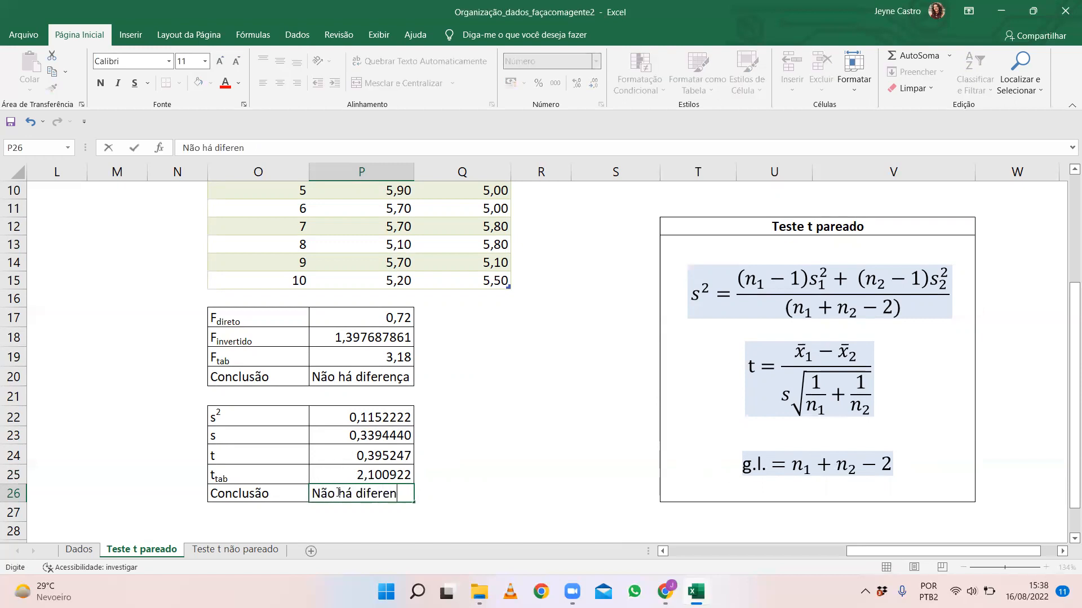
pyautogui.click(511, 466)
pyautogui.scroll(3, 511, 466)
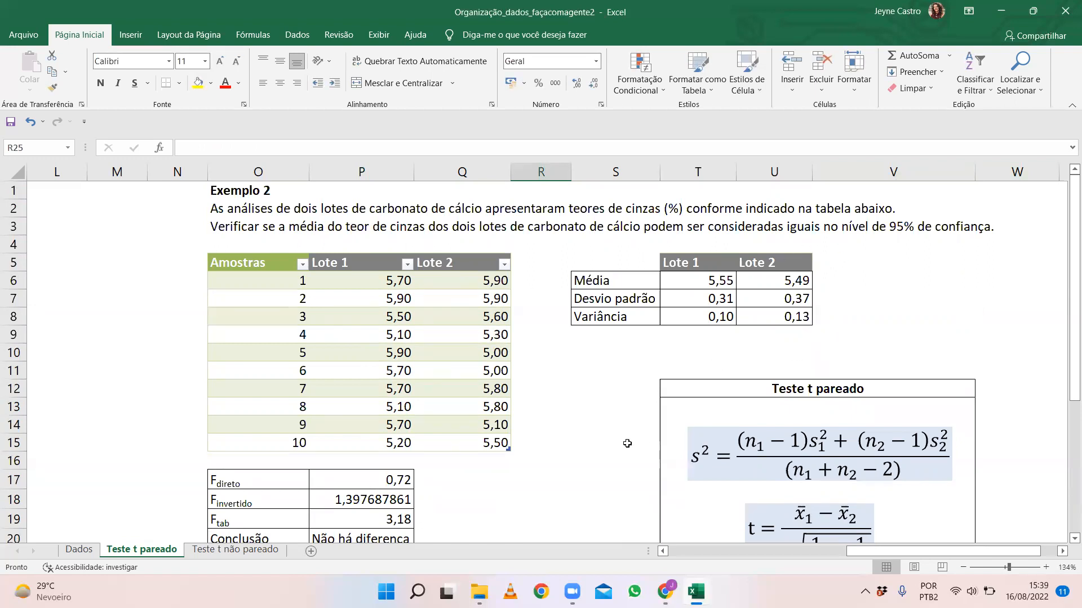
# - Open the Teste t não pareado sheet and examine the formula behind the mean in B6
pyautogui.click(204, 556)
pyautogui.click(300, 493)
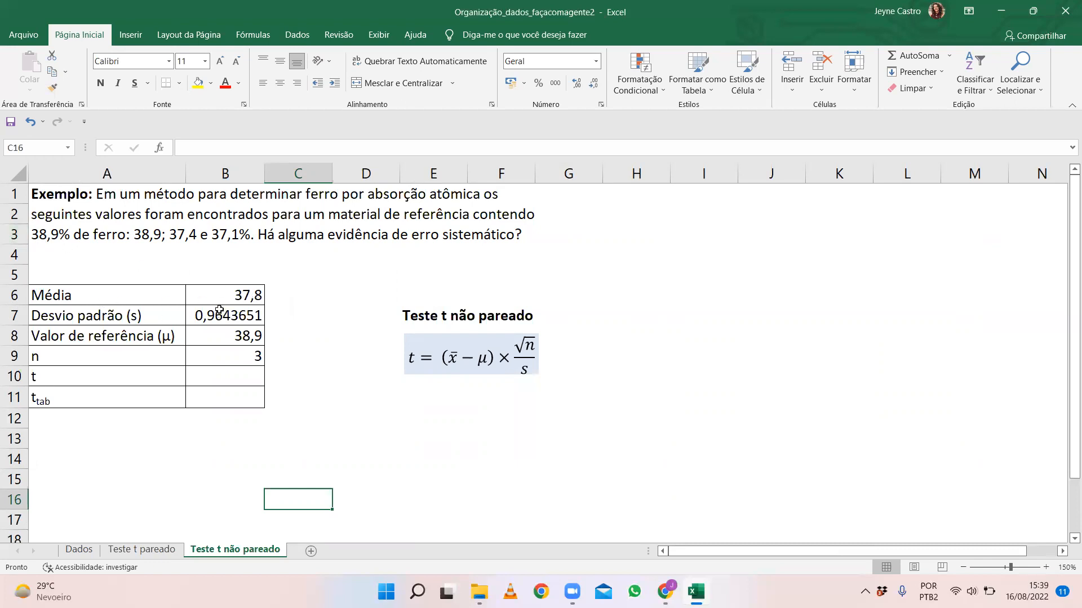
pyautogui.click(59, 295)
pyautogui.click(220, 290)
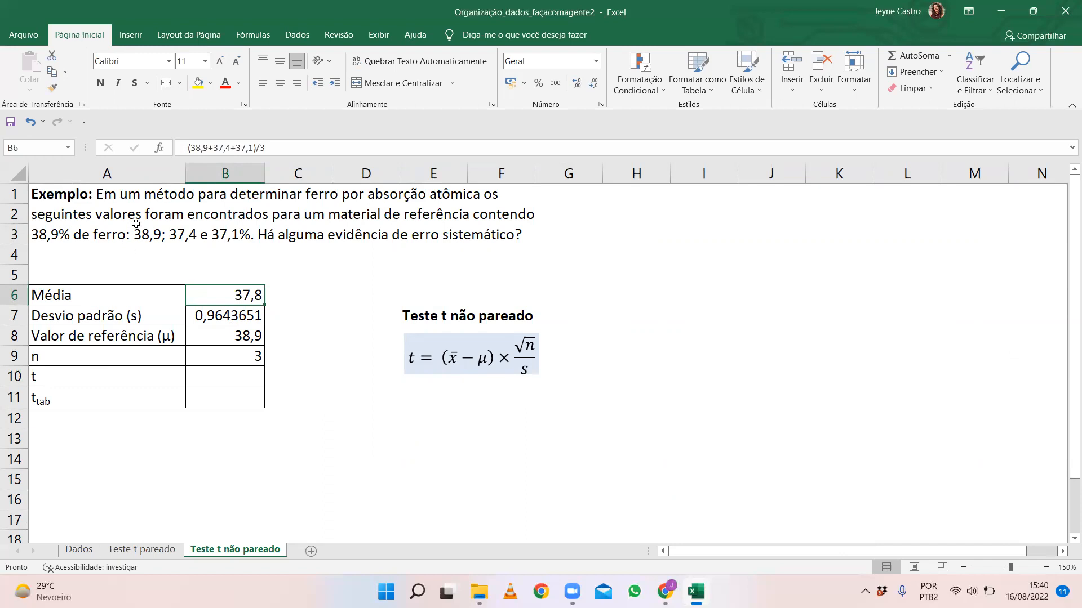
# - Begin the t formula in B10 with the mean minus the reference value, entering =(B6-B8)* as its first factor
pyautogui.click(209, 383)
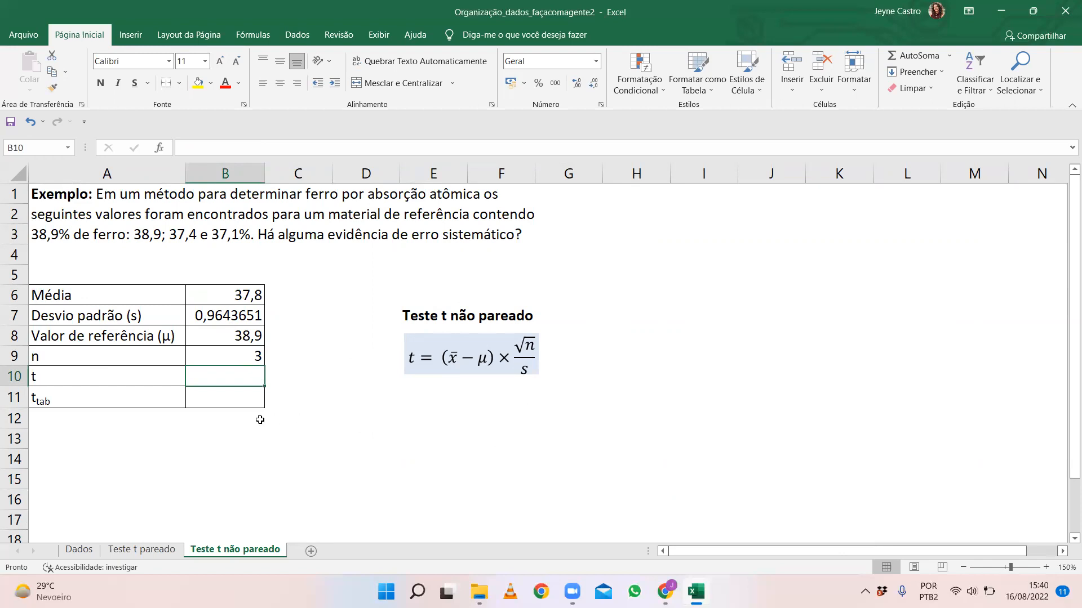
pyautogui.write('=')
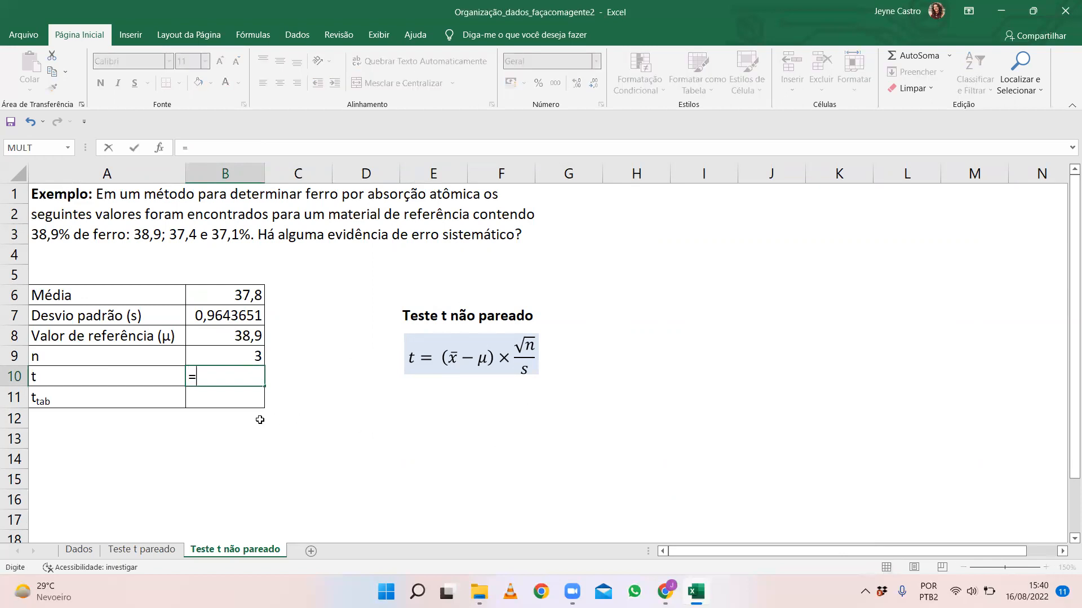
pyautogui.write('(')
pyautogui.click(201, 297)
pyautogui.write('-')
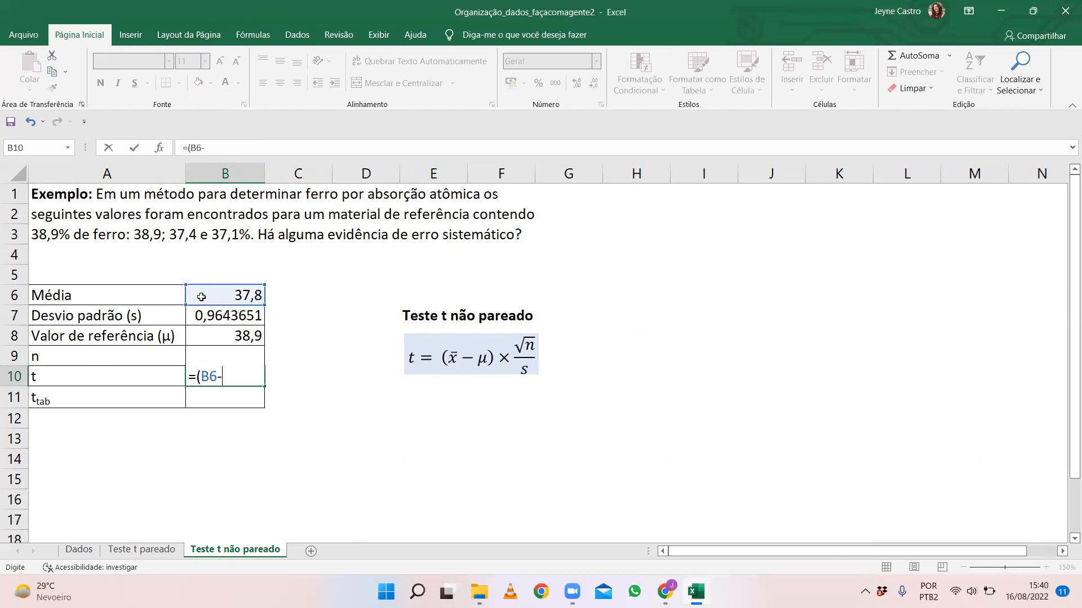
pyautogui.click(212, 333)
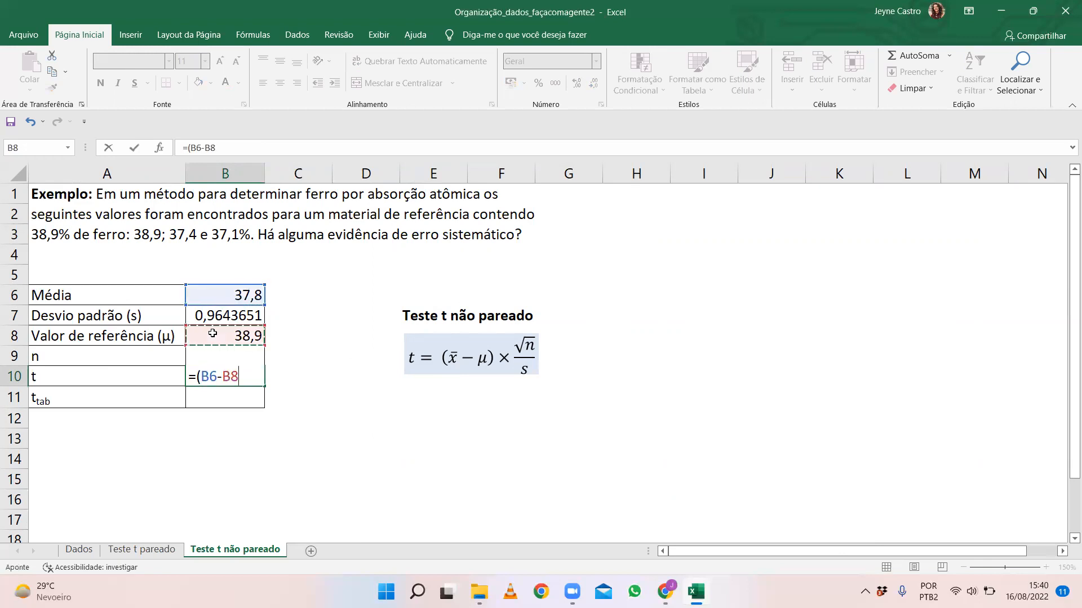
pyautogui.write(')*')
pyautogui.press('Return')
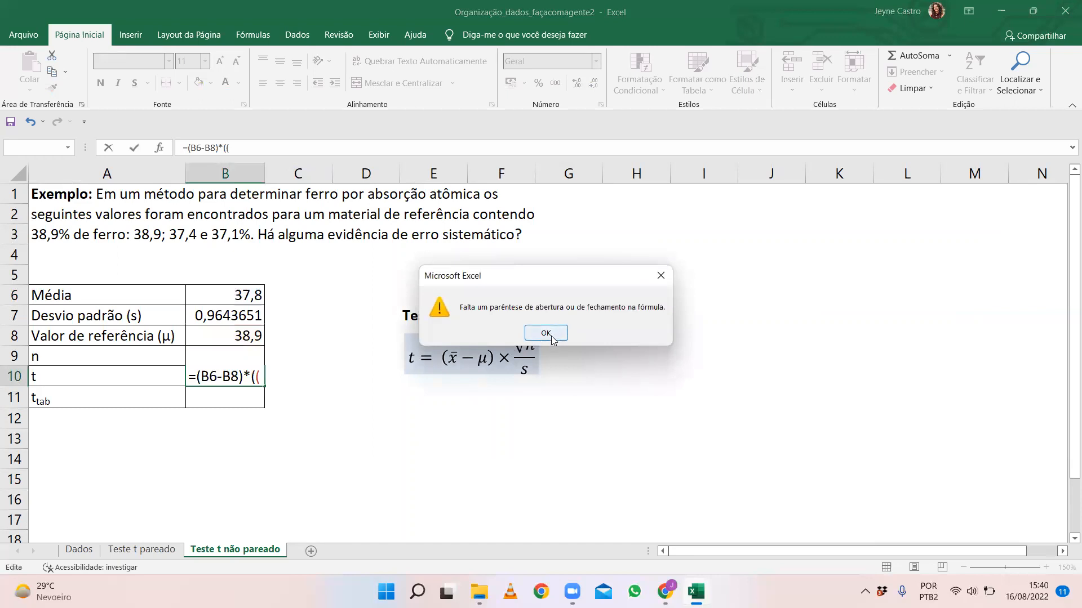
pyautogui.click(546, 333)
pyautogui.click(269, 378)
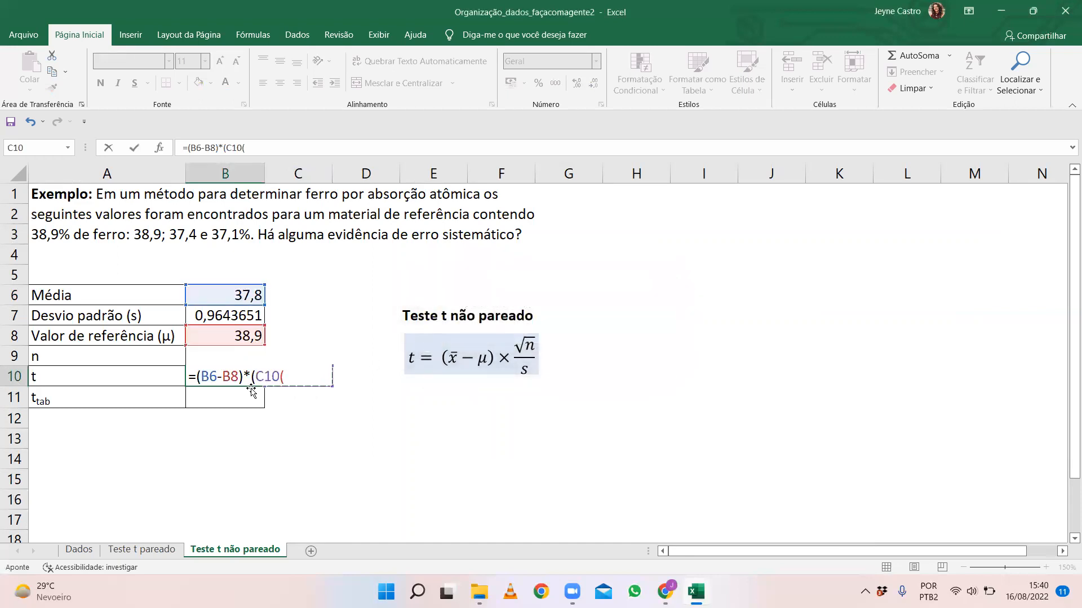
pyautogui.press('BackSpace')
pyautogui.press('BackSpace')
pyautogui.press('BackSpace')
pyautogui.press('BackSpace')
pyautogui.write('(')
pyautogui.press('Right')
pyautogui.press('BackSpace')
pyautogui.press('BackSpace')
pyautogui.press('BackSpace')
pyautogui.press('BackSpace')
pyautogui.write('(')
pyautogui.click(264, 380)
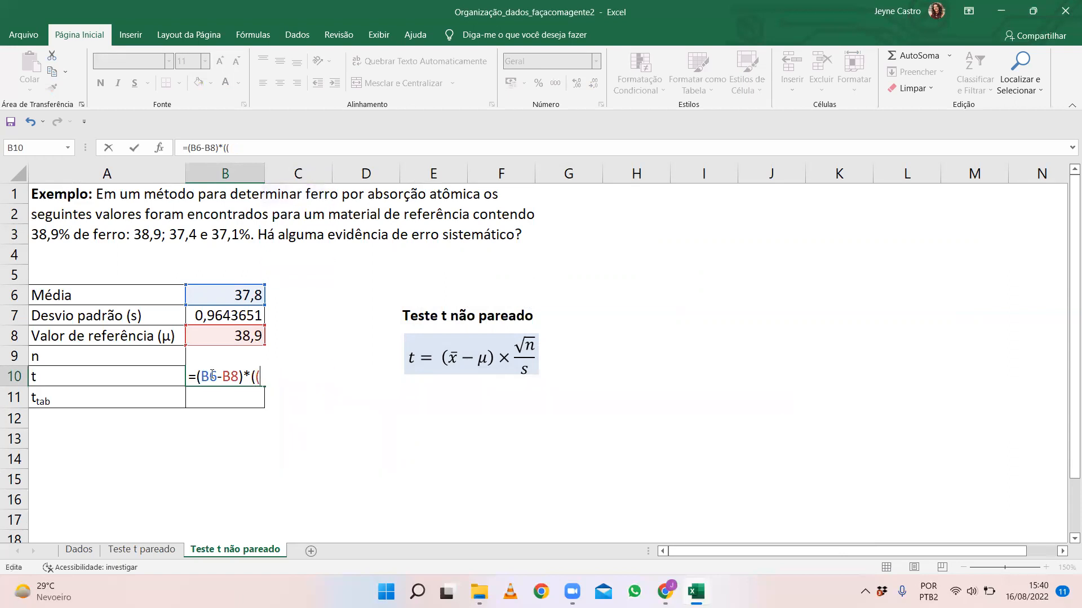
# - Complete the t formula in B10 with the square root of n divided by s, as =(B6-B8)*((B9^0,5)/B7)
pyautogui.click(101, 356)
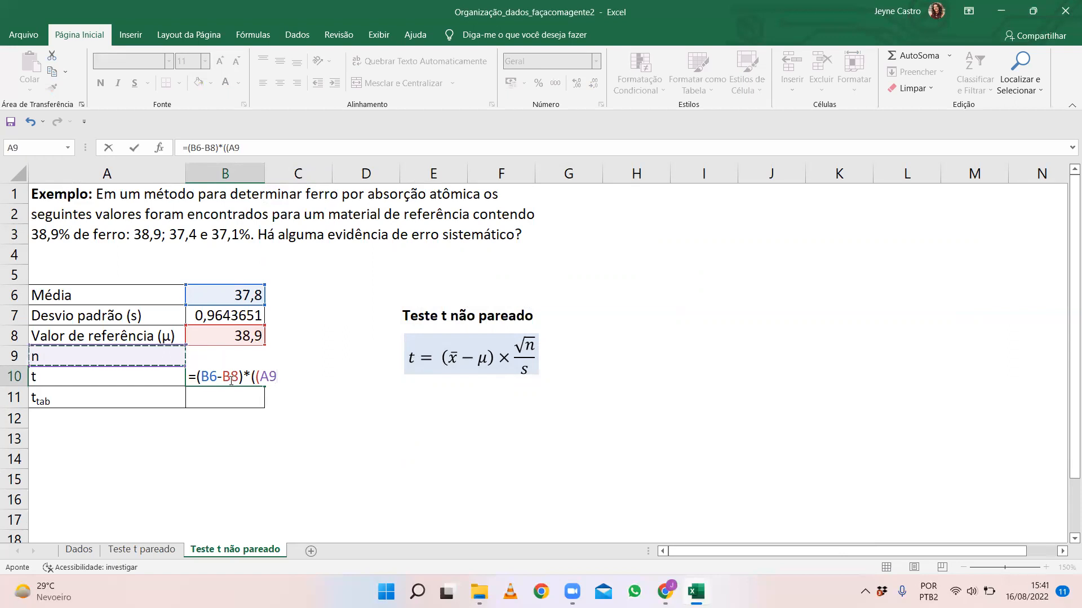
pyautogui.press('Right')
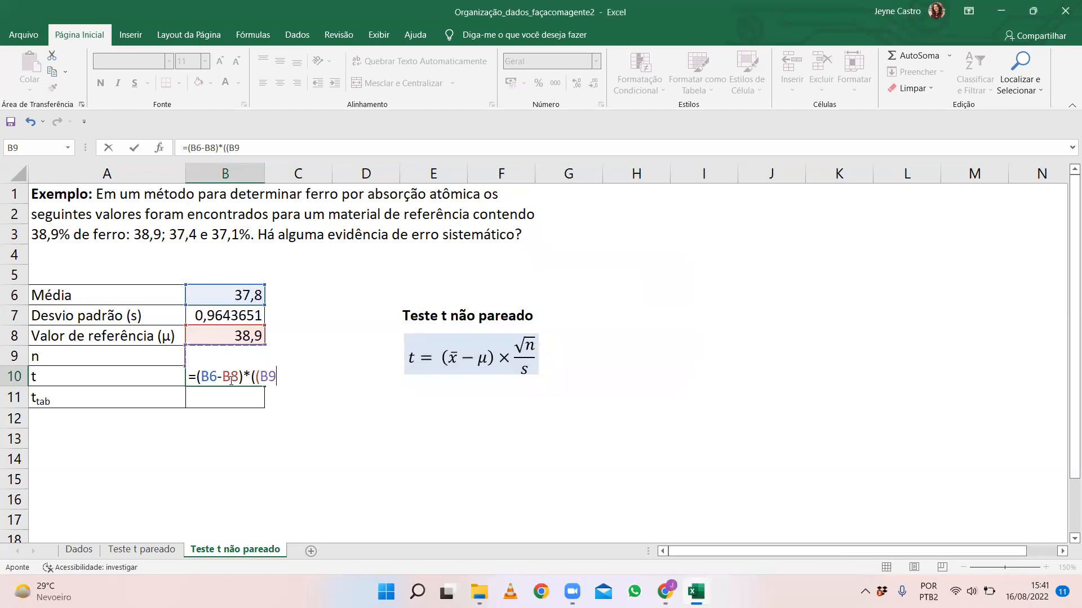
pyautogui.write('^0,5')
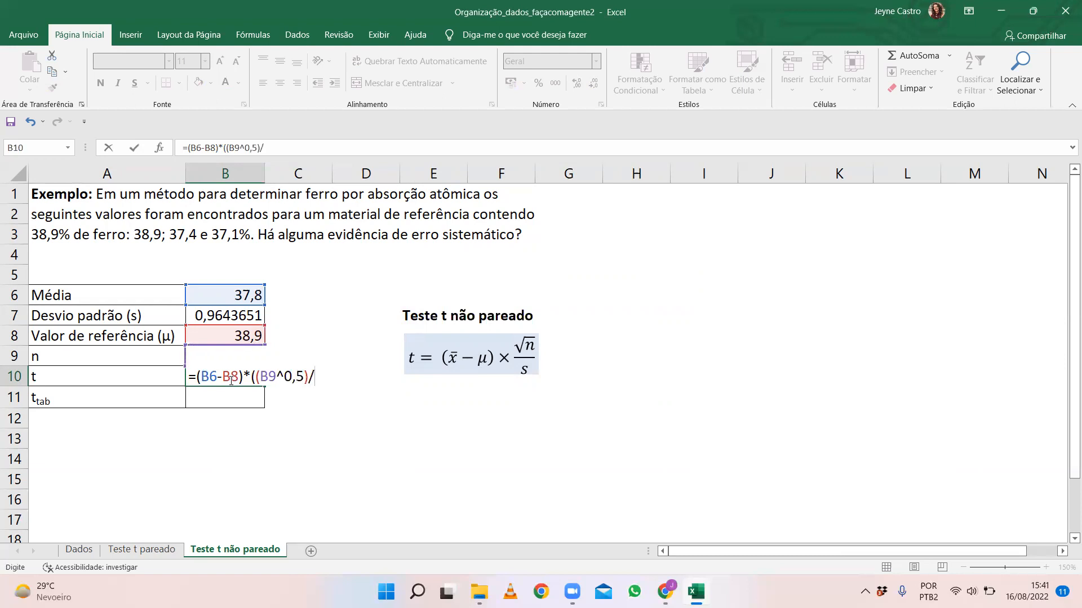
pyautogui.write('/')
pyautogui.click(205, 313)
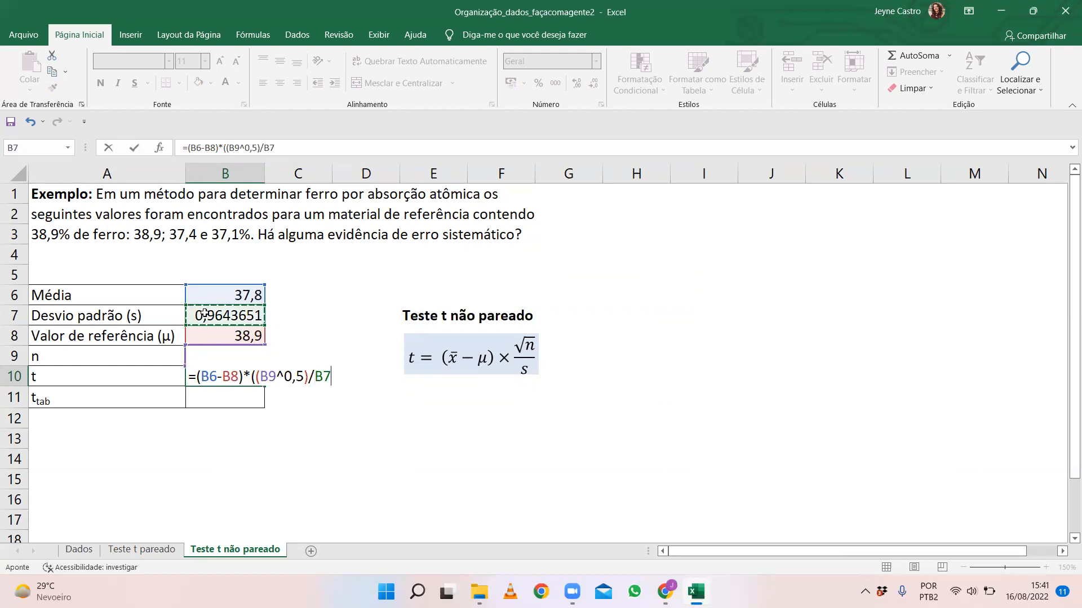
pyautogui.write(')')
pyautogui.press('Return')
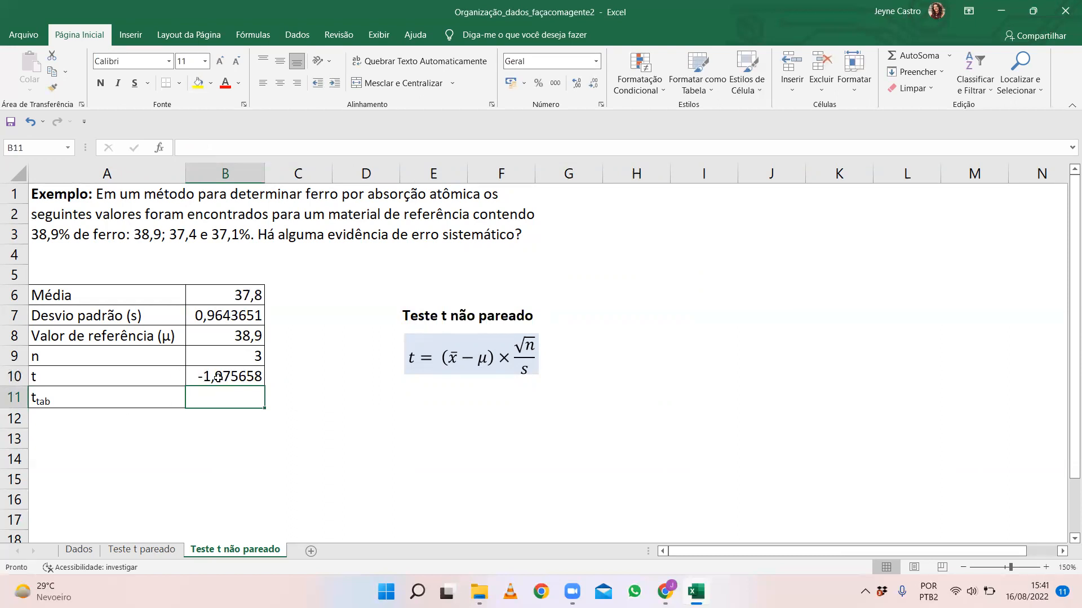
# - Apply the ABS function to the mean difference in B10, making the formula =ABS(B6-B8)*((B9^0,5)/B7)
pyautogui.click(216, 377)
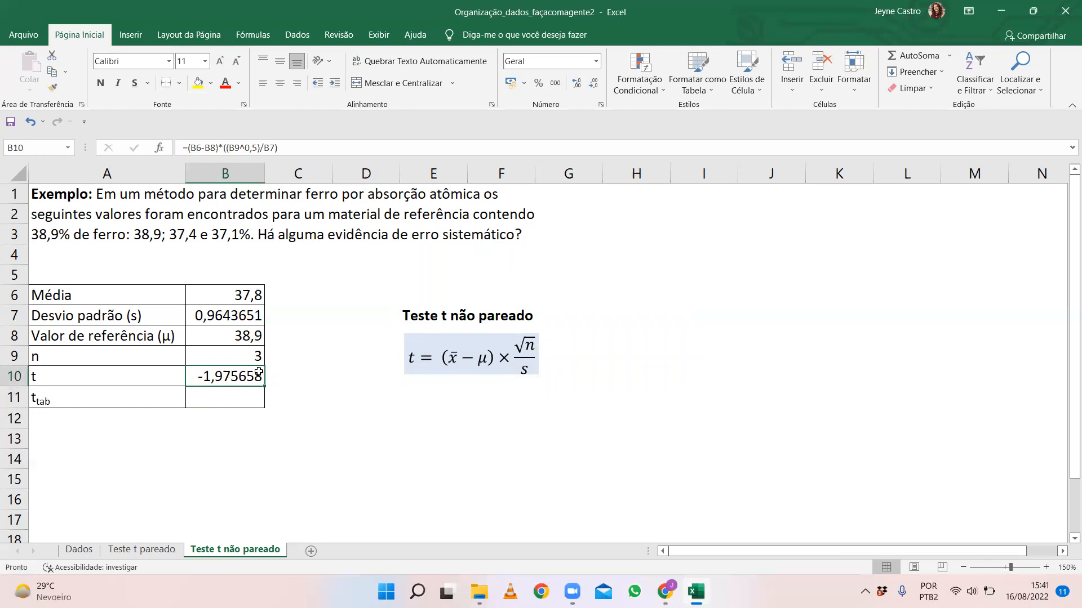
pyautogui.doubleClick(198, 376)
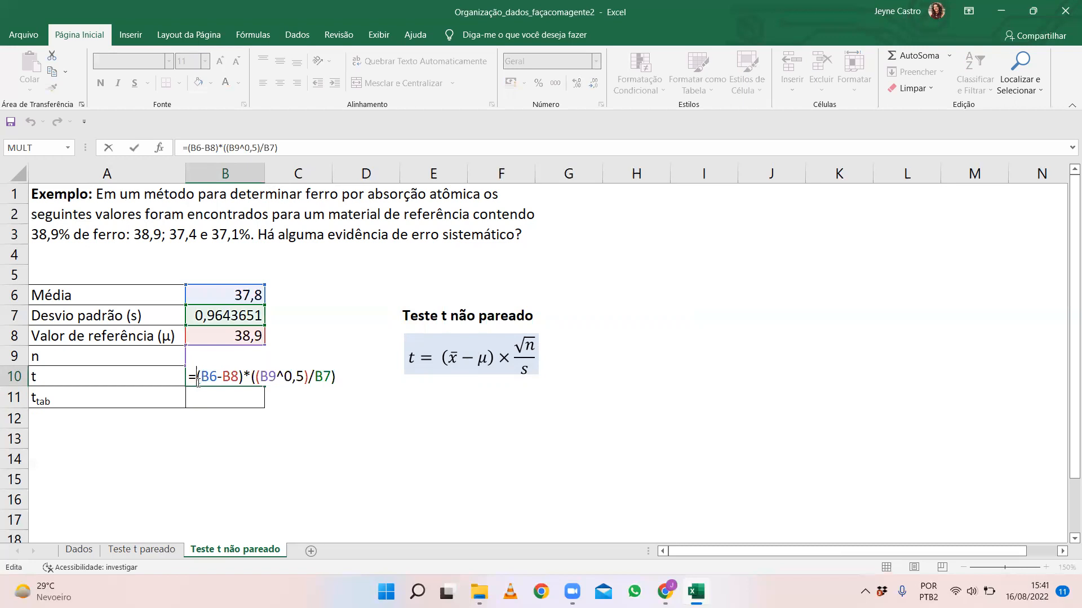
pyautogui.write('abs')
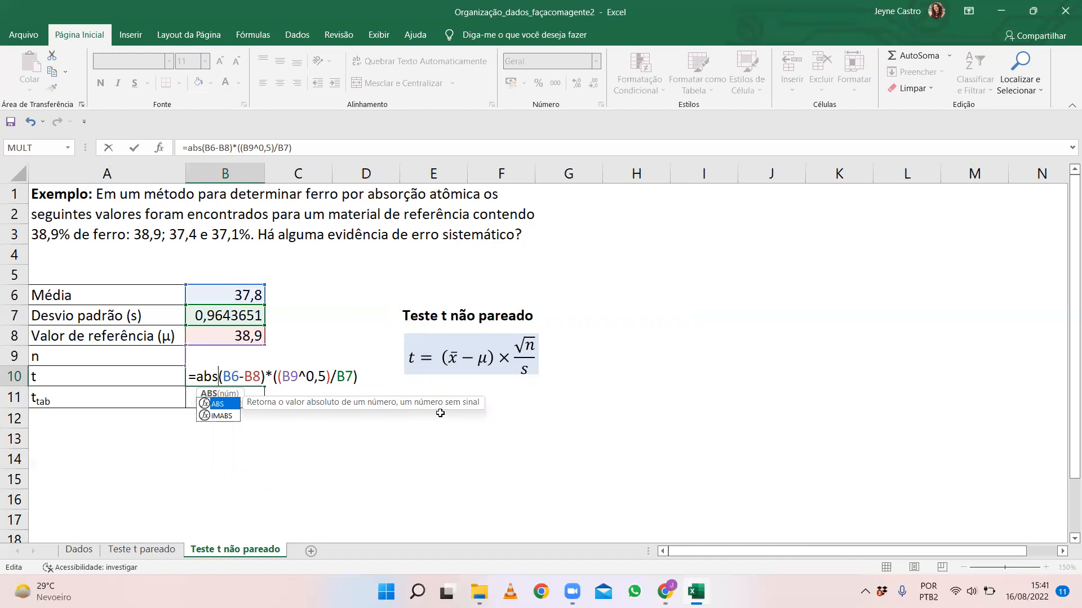
pyautogui.doubleClick(218, 405)
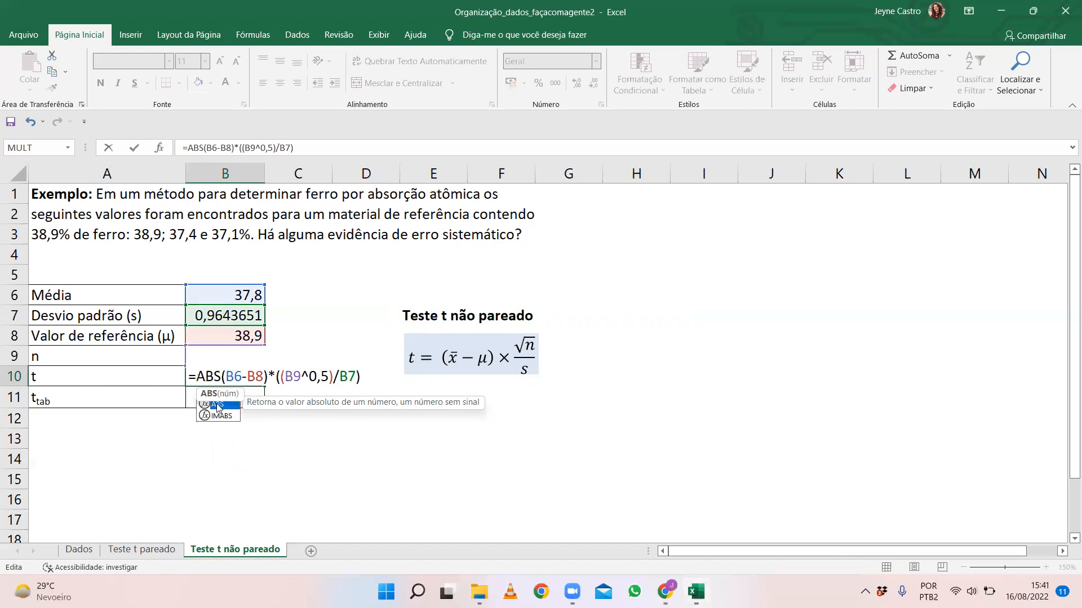
pyautogui.press('Return')
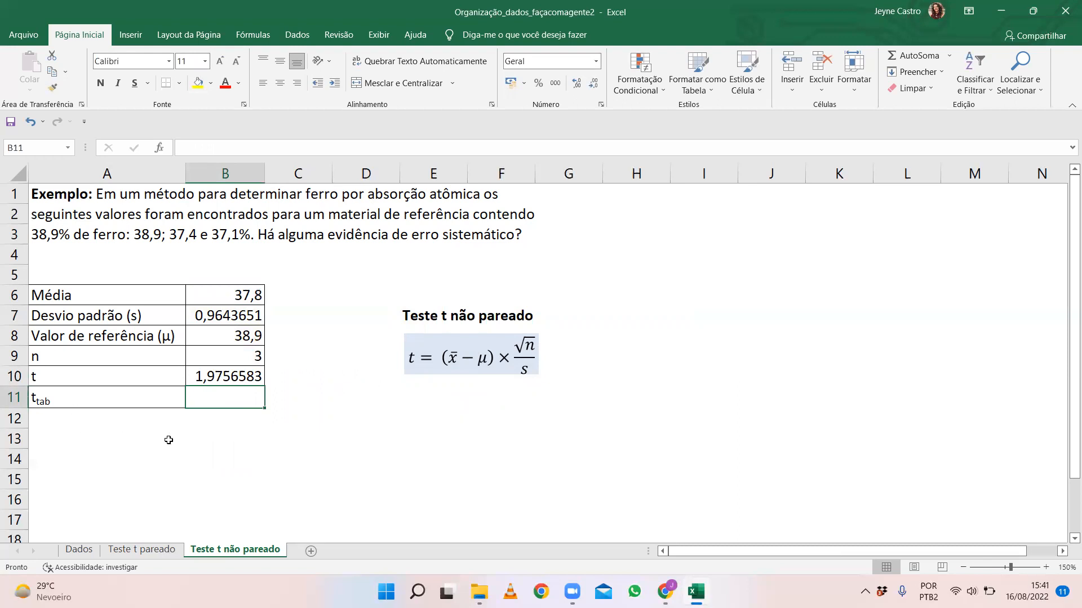
# - Calculate the tabulated t value in B11 with INV.T.BC, using 0,05 probability and 2 degrees of freedom
pyautogui.write('=inv')
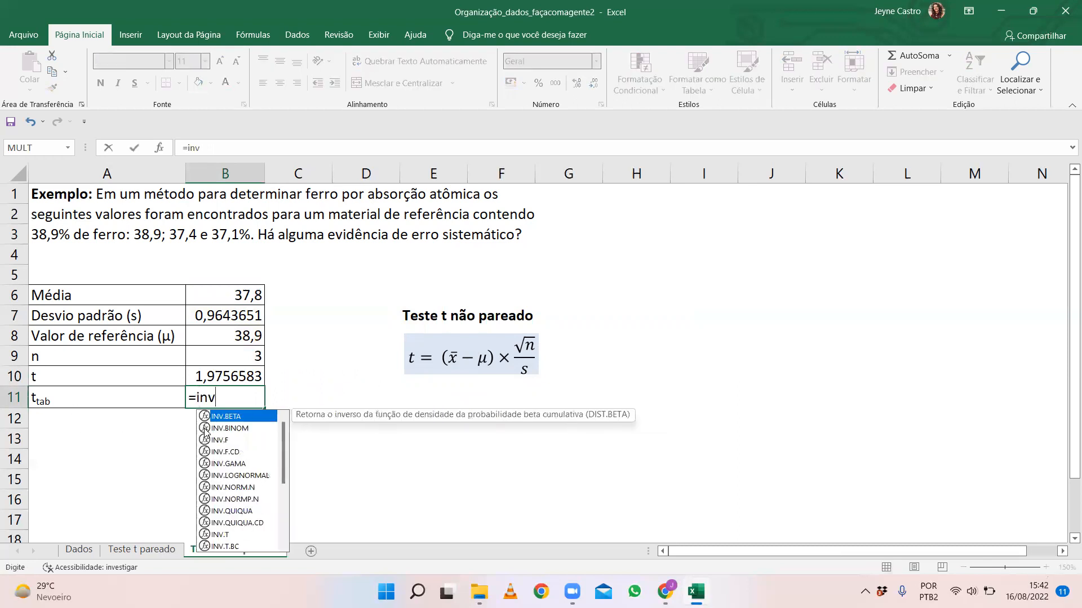
pyautogui.doubleClick(222, 547)
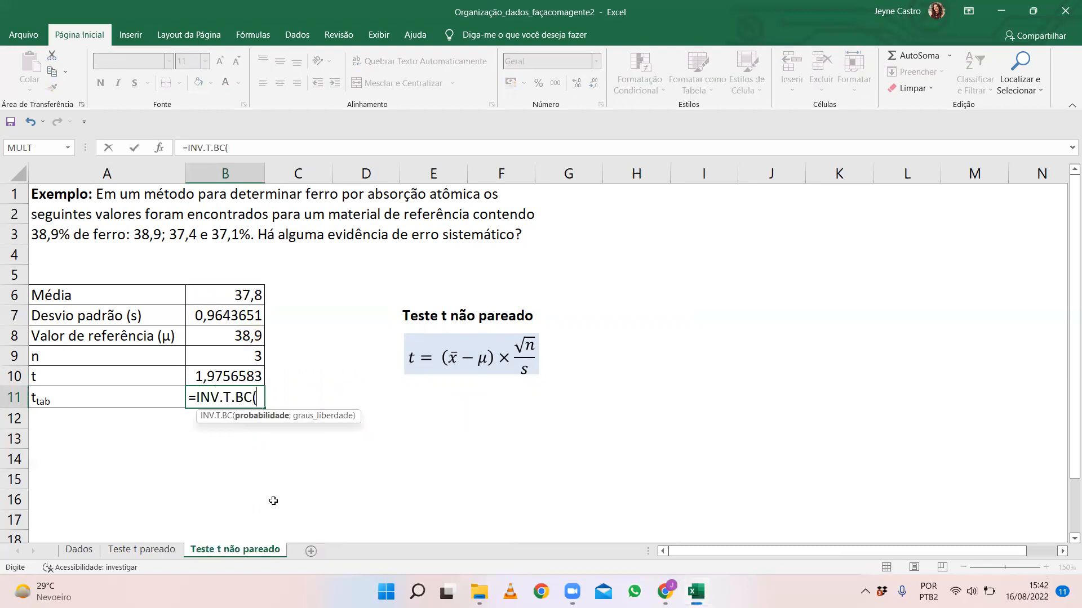
pyautogui.write('0,05;')
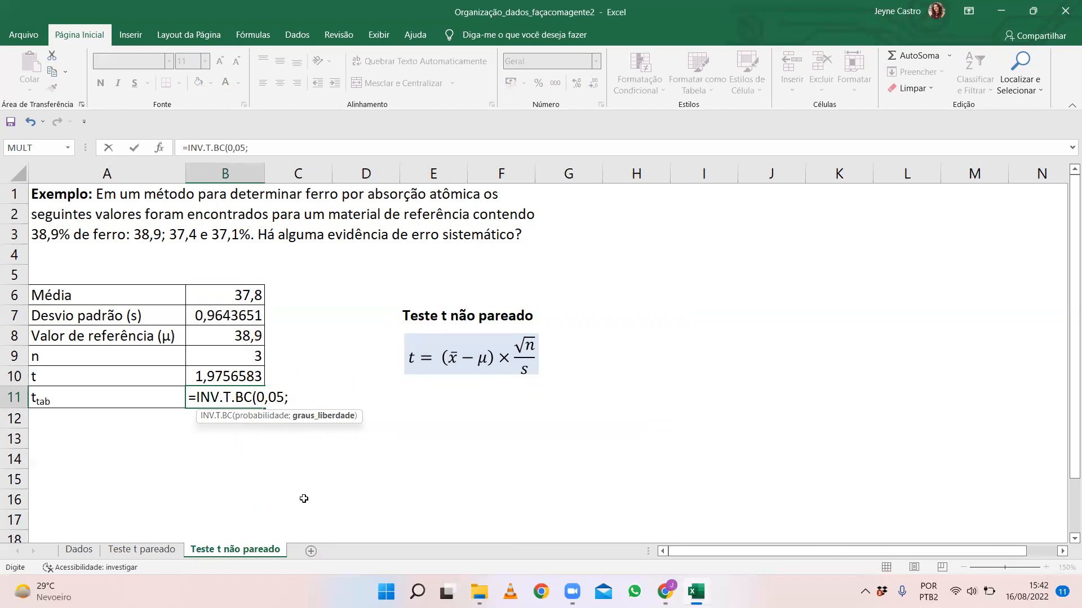
pyautogui.write('2)')
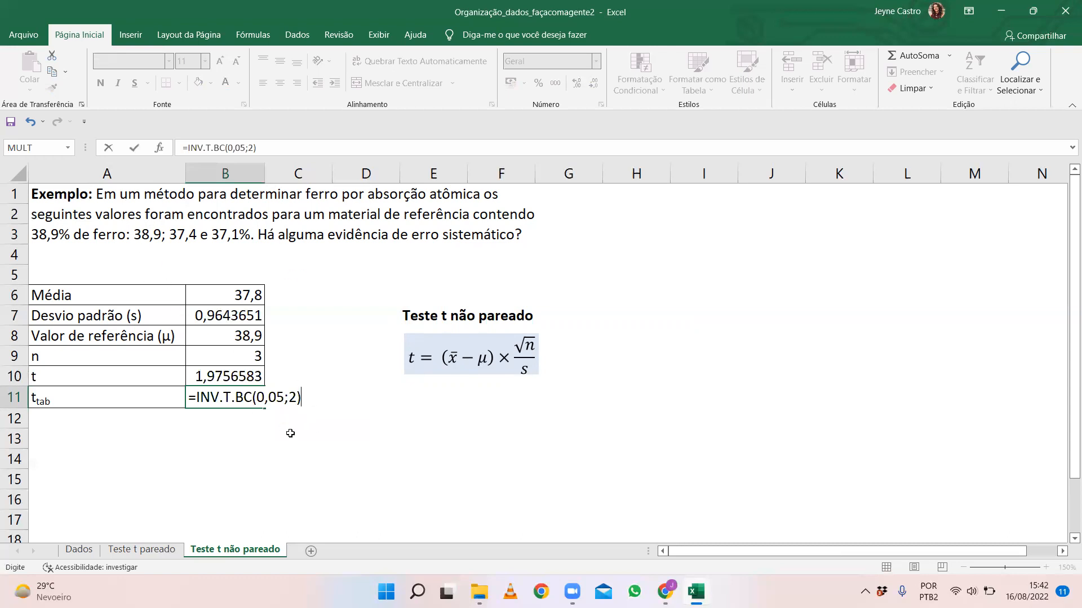
pyautogui.press('Return')
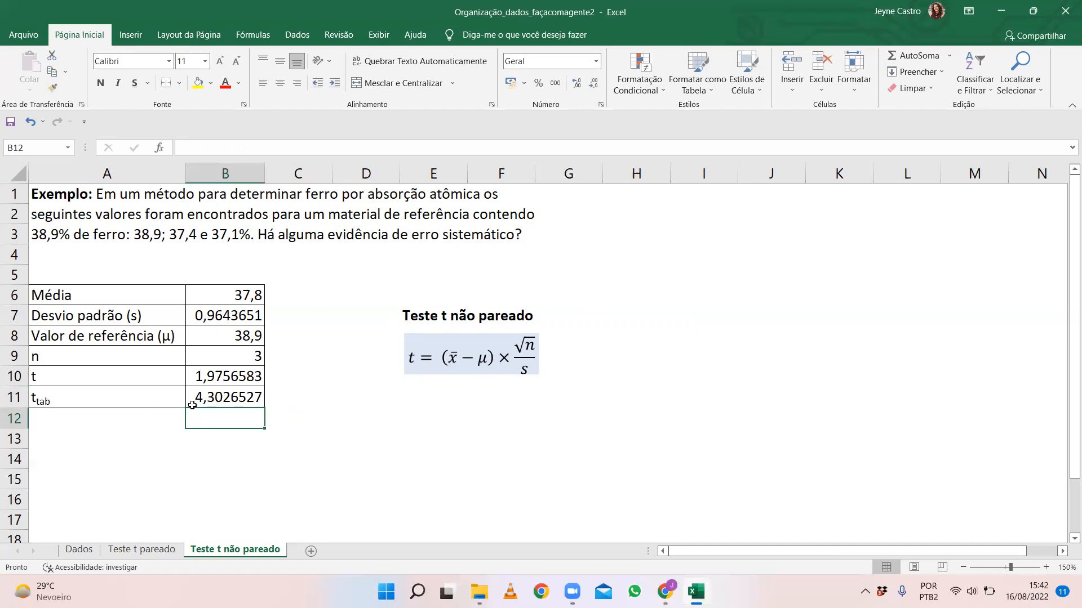
# - Enter "Não há diferença" in B12 as the conclusion of the unpaired t-test, and select the t value in B10
pyautogui.write('Não há diferença')
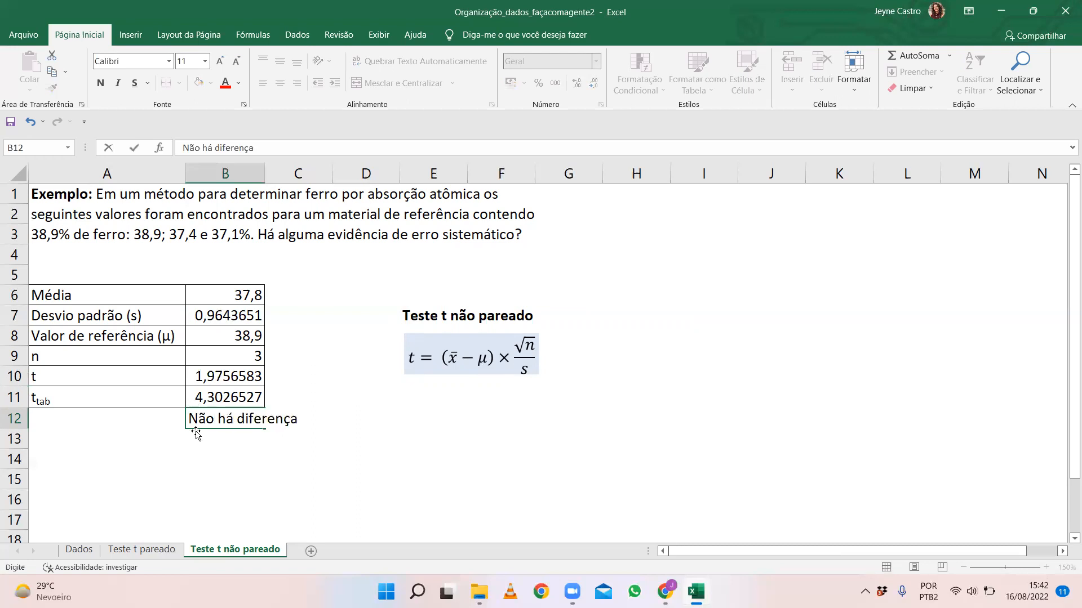
pyautogui.press('Return')
pyautogui.click(194, 373)
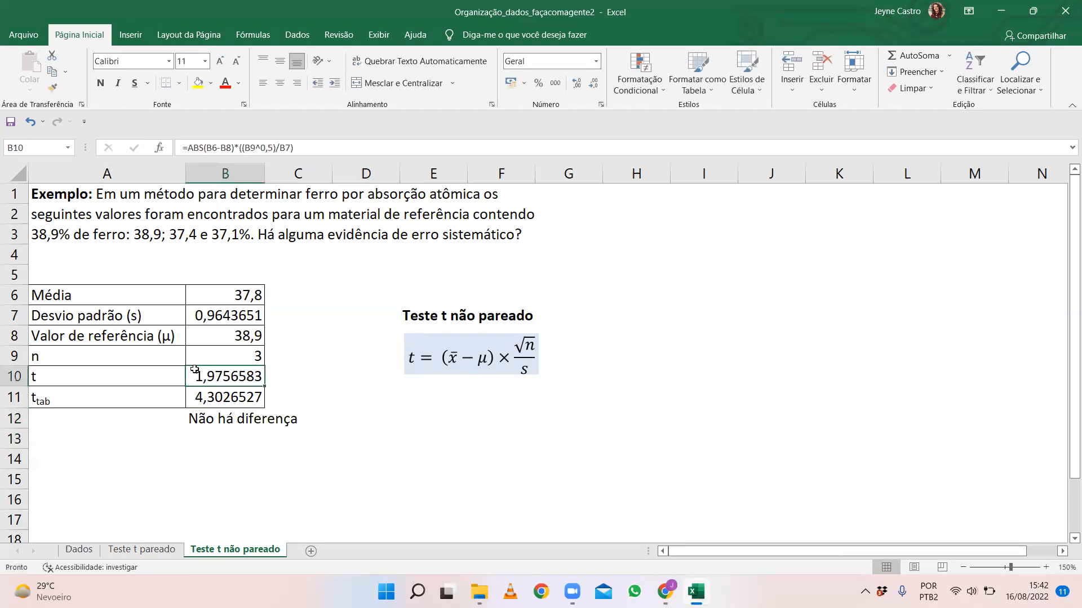